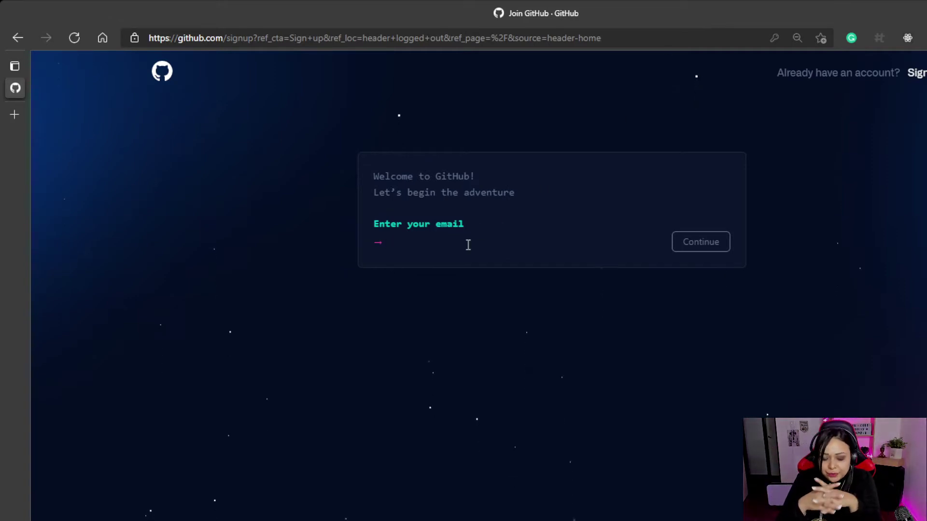
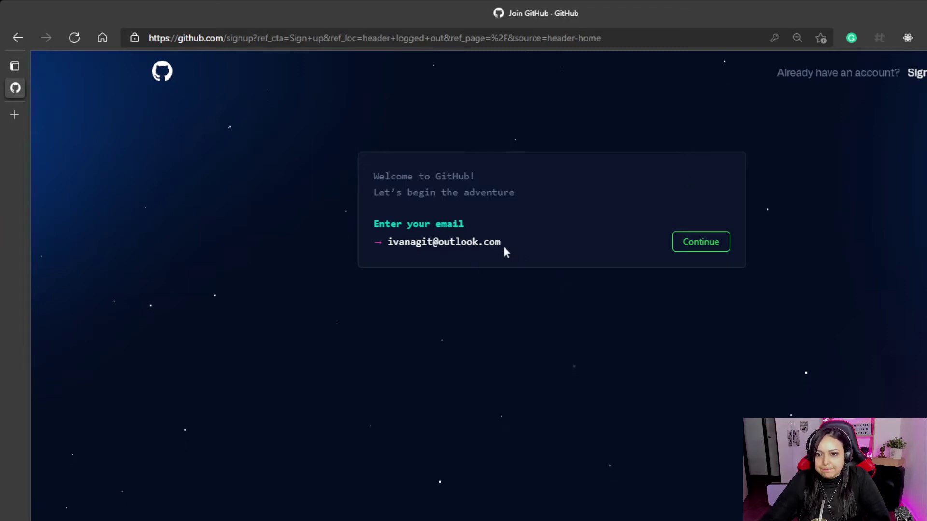
Enter the account's email address with the outlook.com domain on the sign-up form and continue
{"action": "left_click", "coordinate": [726, 242]}
{"action": "key", "text": "ctrl+v"}
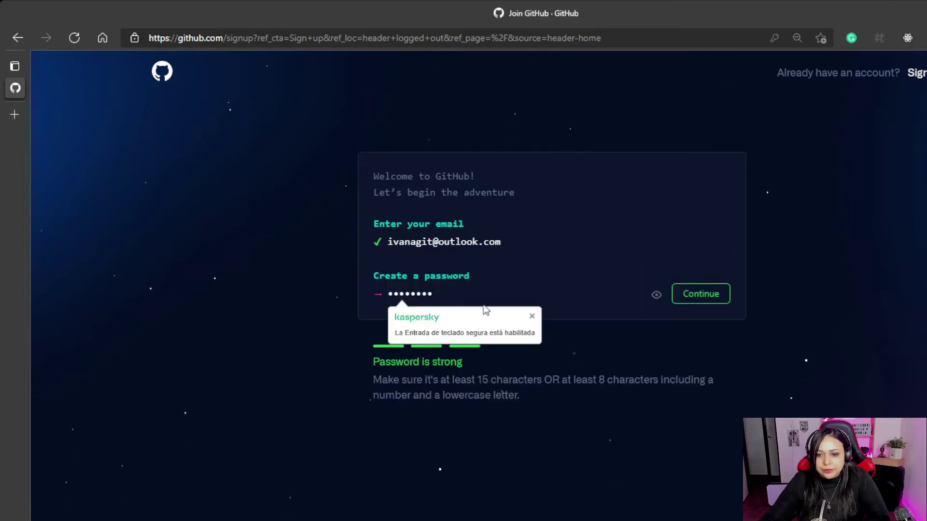
Replace the prefilled password with a new strong password and continue
{"action": "left_click_drag", "start_coordinate": [463, 293], "coordinate": [315, 290]}
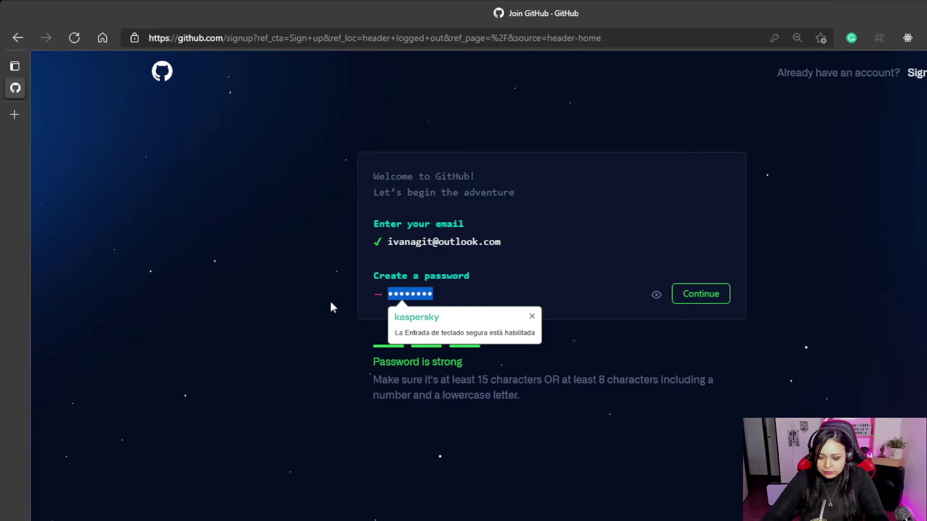
{"action": "type", "text": "•••••••"}
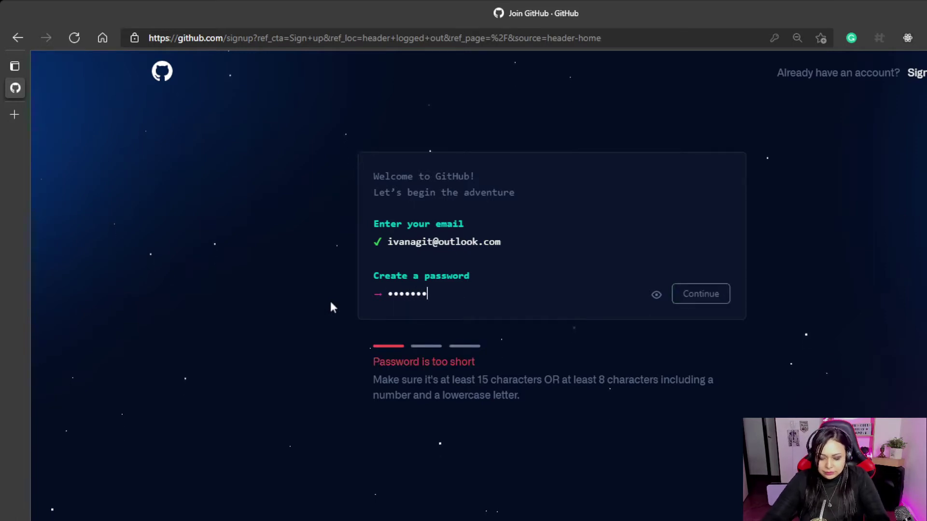
{"action": "type", "text": "•"}
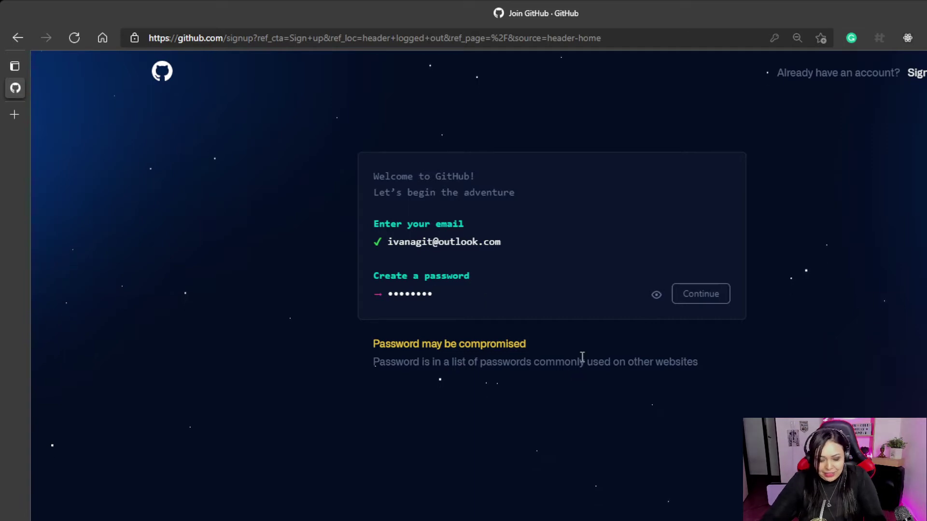
{"action": "left_click", "coordinate": [693, 298]}
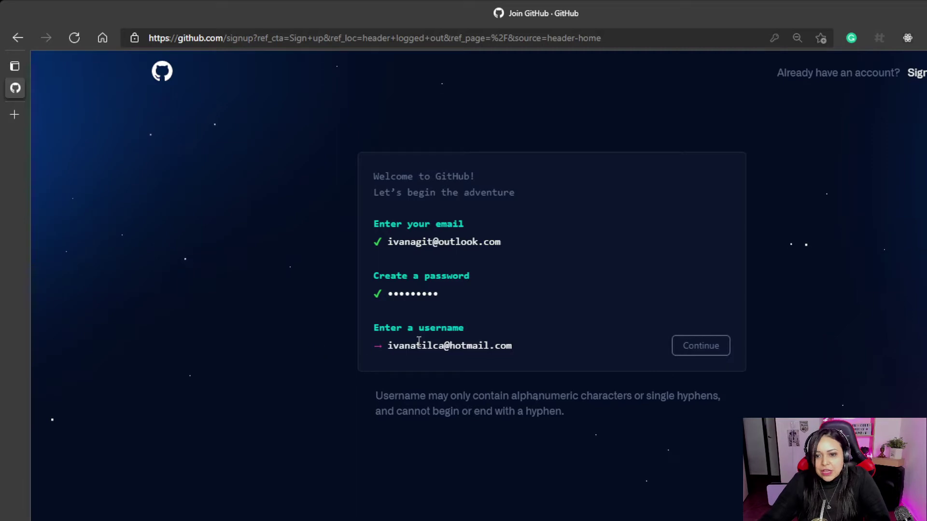
Trim the email domain from the suggested username and adjust it until an available name is accepted
{"action": "left_click_drag", "start_coordinate": [514, 345], "coordinate": [446, 346]}
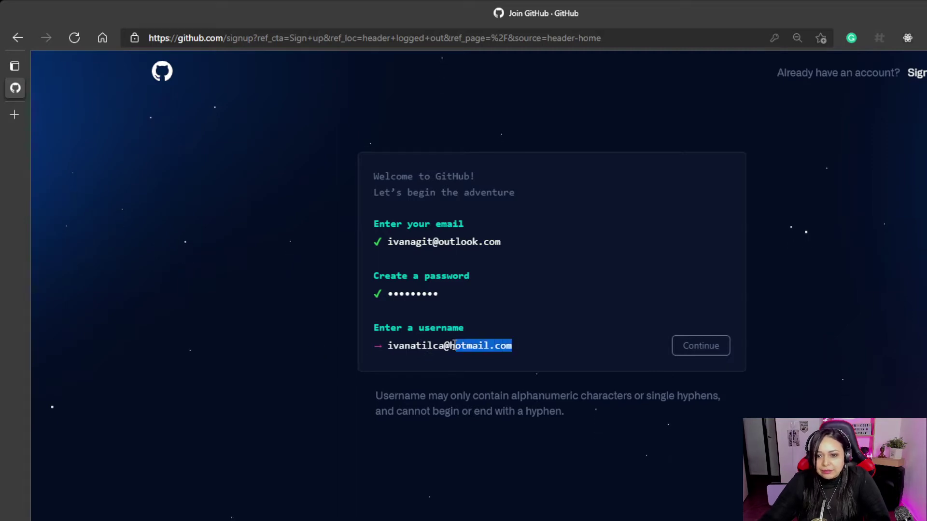
{"action": "key", "text": "BackSpace"}
{"action": "key", "text": "BackSpace"}
{"action": "key", "text": "BackSpace"}
{"action": "key", "text": "BackSpace"}
{"action": "key", "text": "BackSpace"}
{"action": "key", "text": "BackSpace"}
{"action": "key", "text": "BackSpace"}
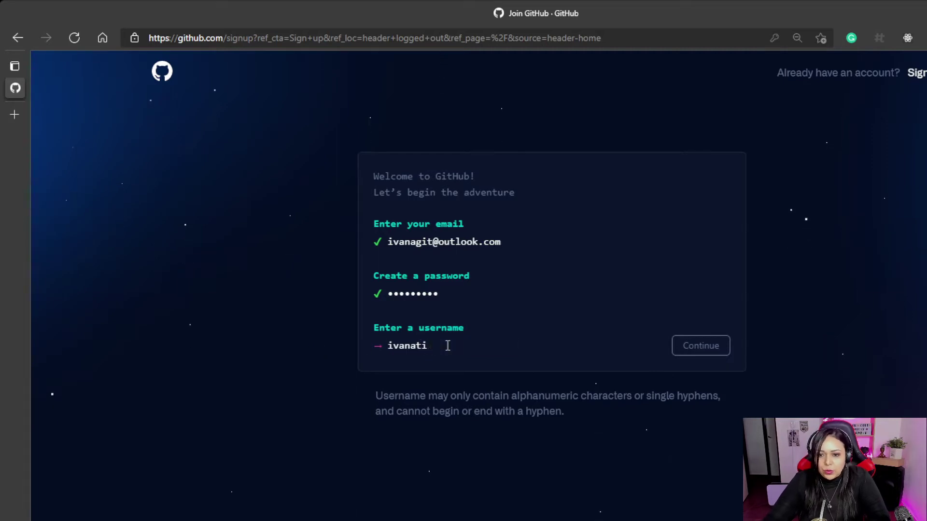
{"action": "type", "text": "atest"}
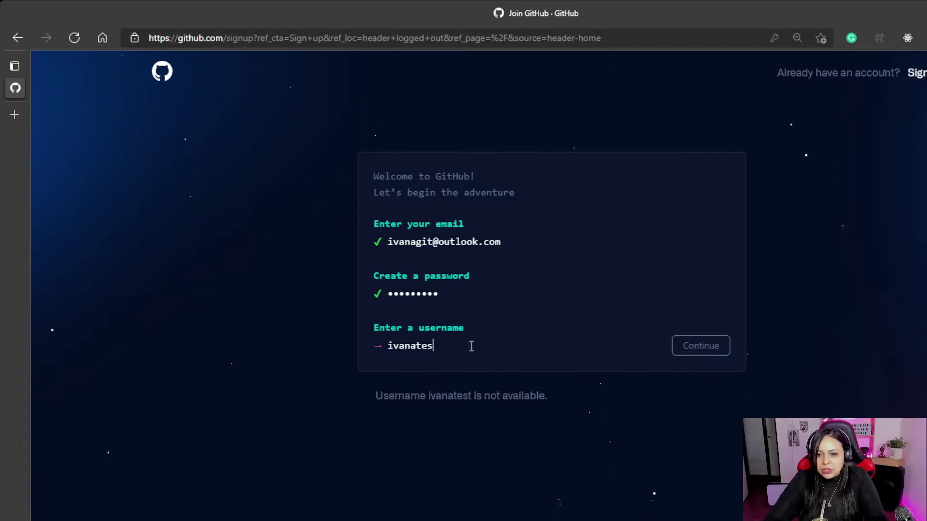
{"action": "key", "text": "BackSpace"}
{"action": "key", "text": "BackSpace"}
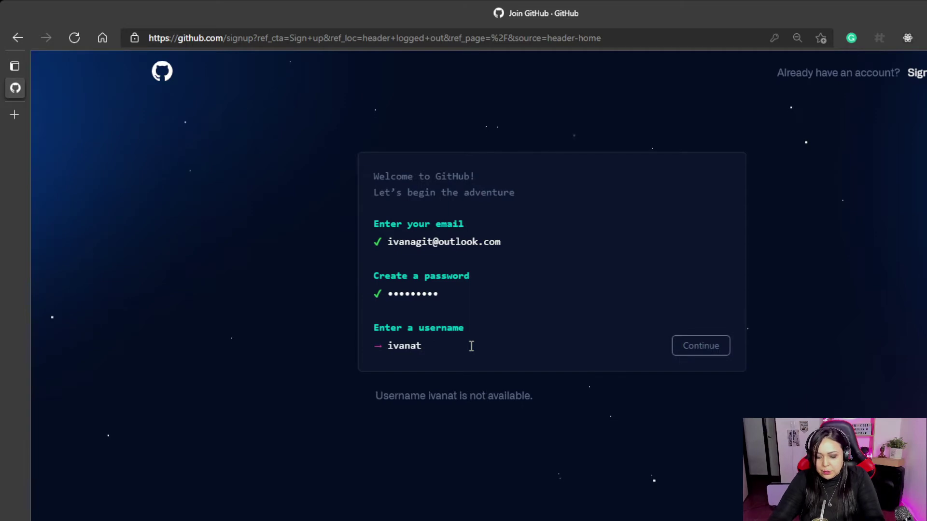
{"action": "type", "text": "84"}
{"action": "left_click", "coordinate": [687, 348]}
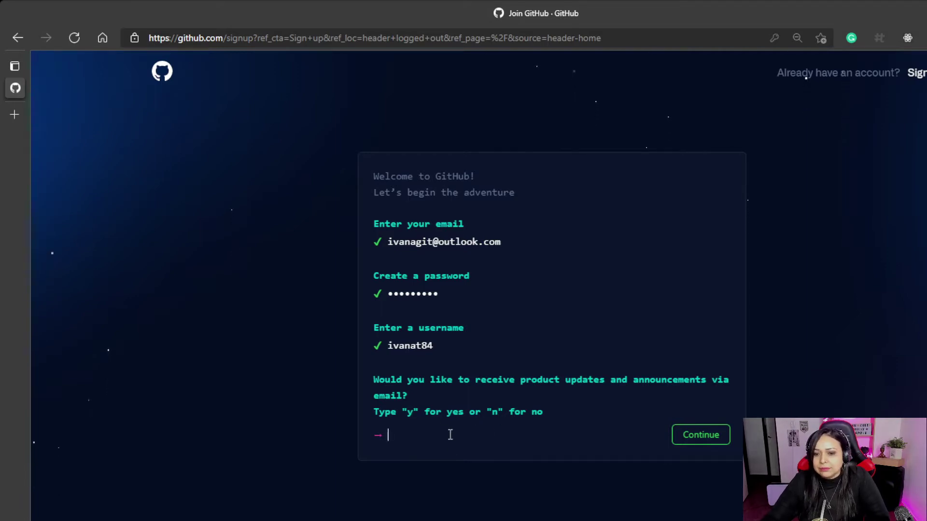
Answer 'y' to product updates and solve the verification puzzle by picking the spiral galaxy images
{"action": "type", "text": "y"}
{"action": "left_click", "coordinate": [710, 433]}
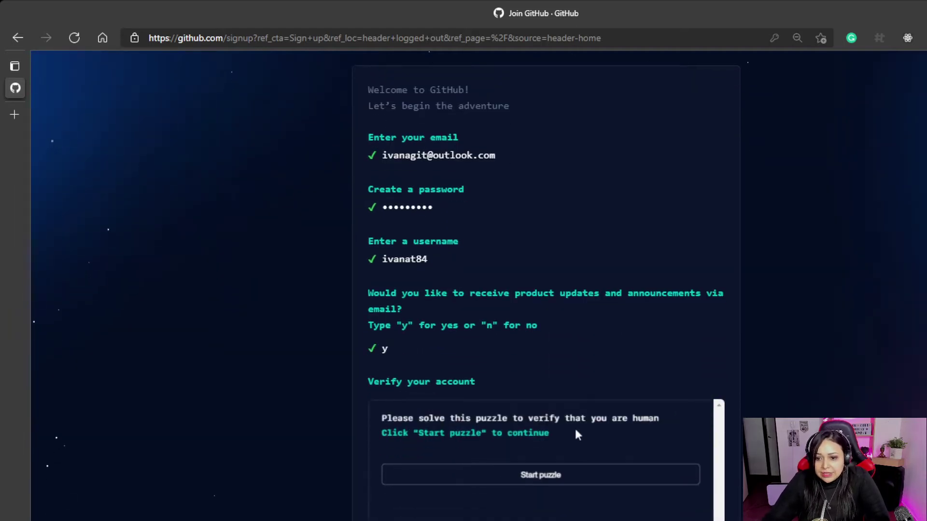
{"action": "left_click", "coordinate": [547, 486]}
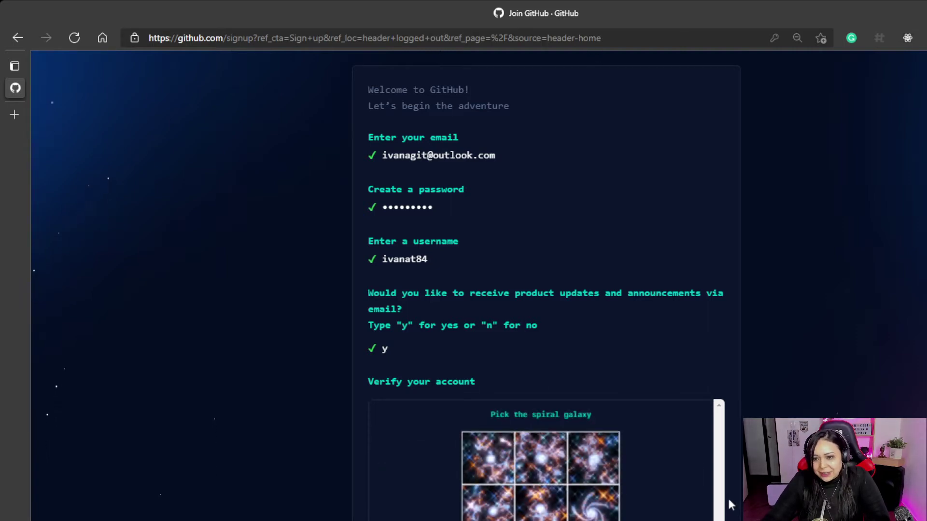
{"action": "left_click", "coordinate": [594, 502]}
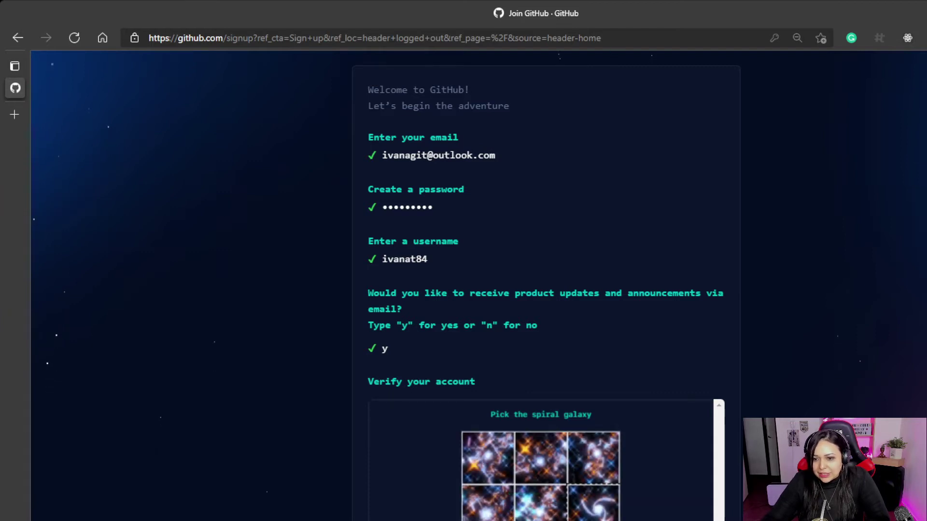
{"action": "left_click", "coordinate": [597, 508]}
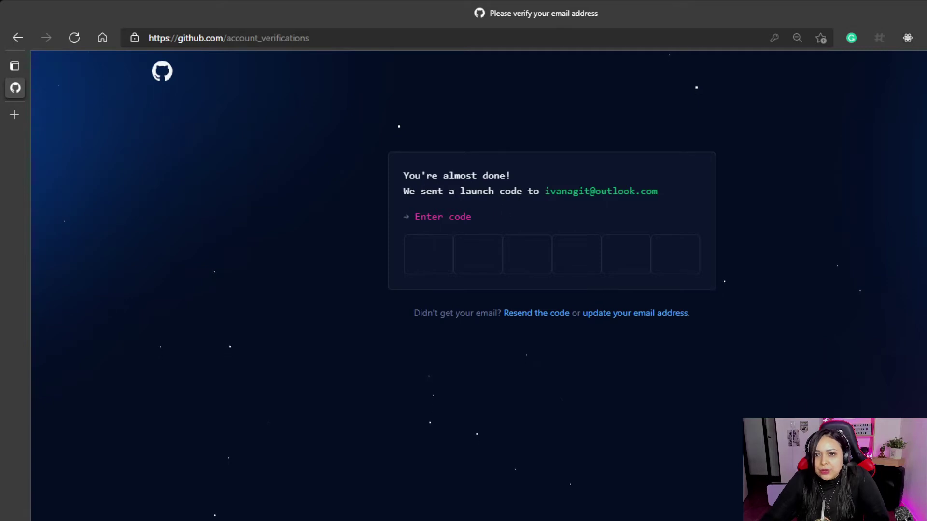
Fetch the launch code from the email and paste it into the verification code boxes
{"action": "key", "text": "alt+Tab"}
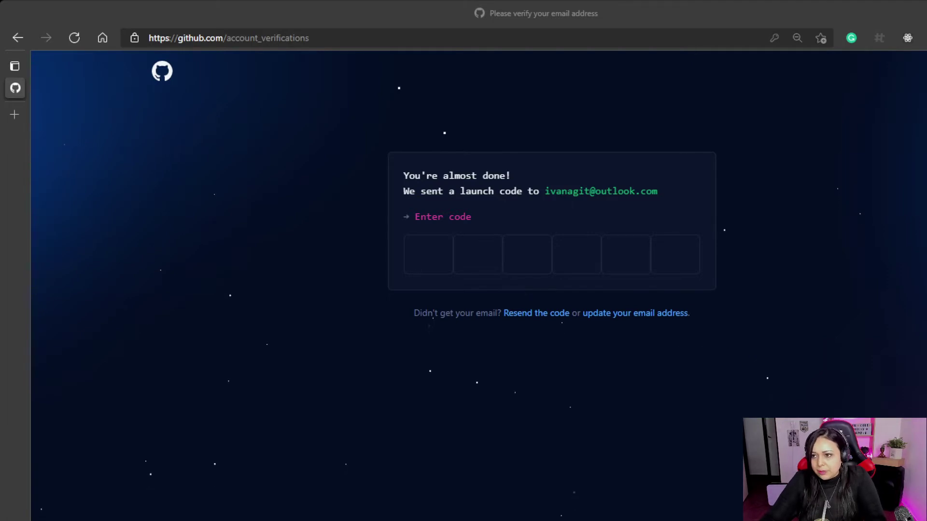
{"action": "key", "text": "alt+Tab"}
{"action": "left_click", "coordinate": [429, 241]}
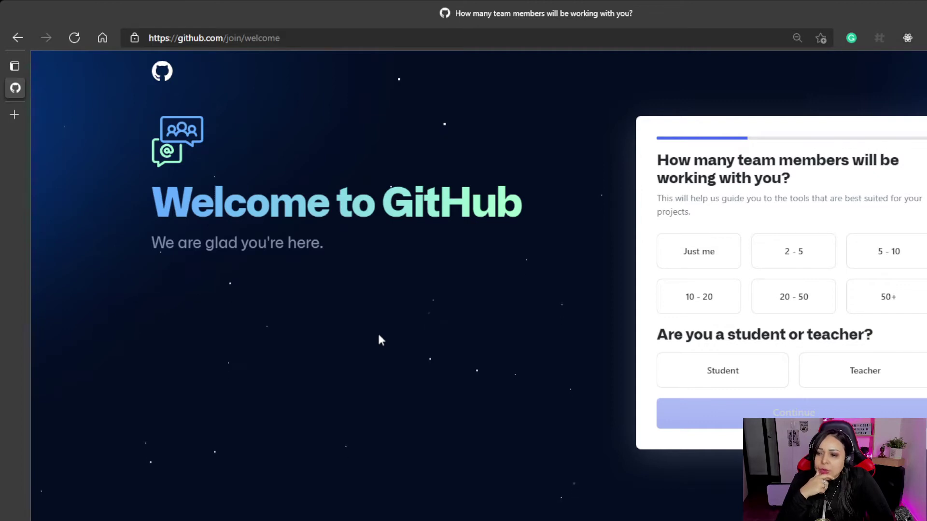
Answer the welcome questionnaire with a team size of 2 - 5 and Student status
{"action": "left_click", "coordinate": [810, 255]}
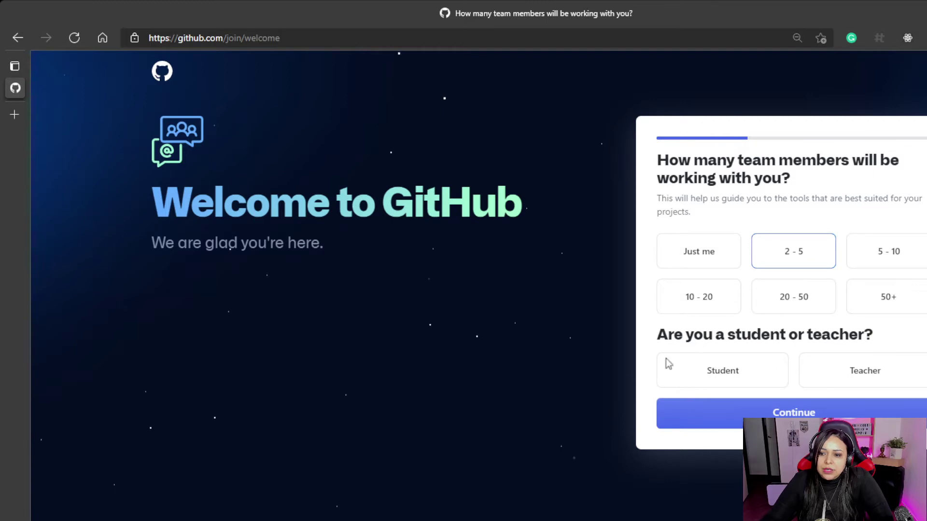
{"action": "left_click", "coordinate": [774, 384]}
{"action": "left_click", "coordinate": [800, 413]}
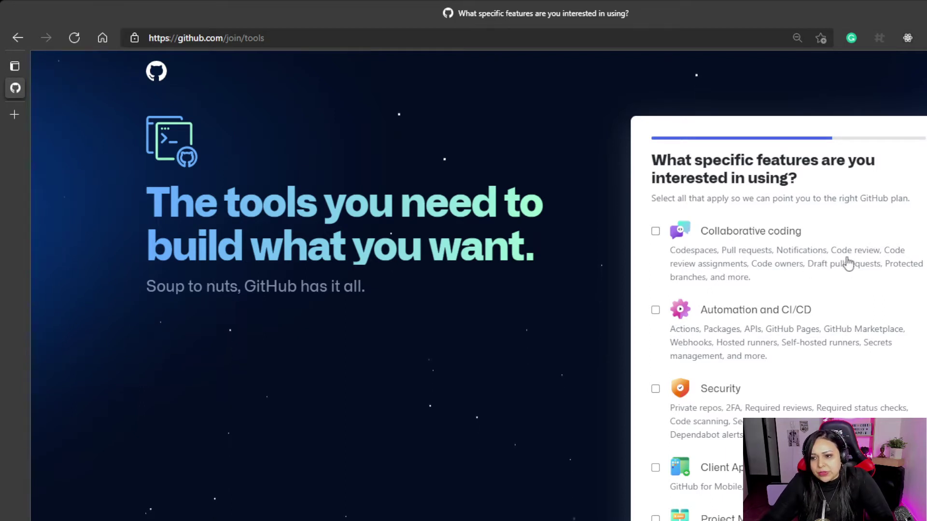
Tick Collaborative coding, Client Apps, Project Management and Team Administration in the features list
{"action": "left_click", "coordinate": [655, 232]}
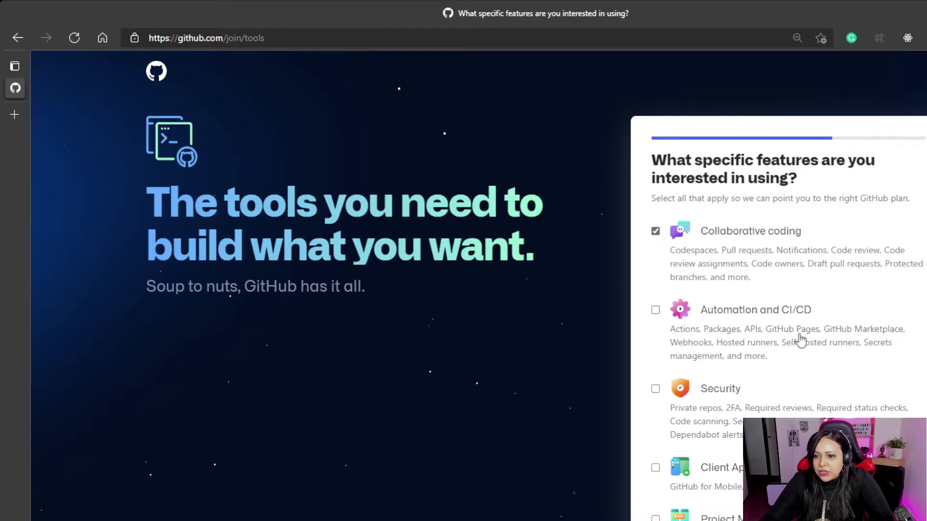
{"action": "scroll", "coordinate": [815, 333], "scroll_direction": "down", "scroll_amount": 4}
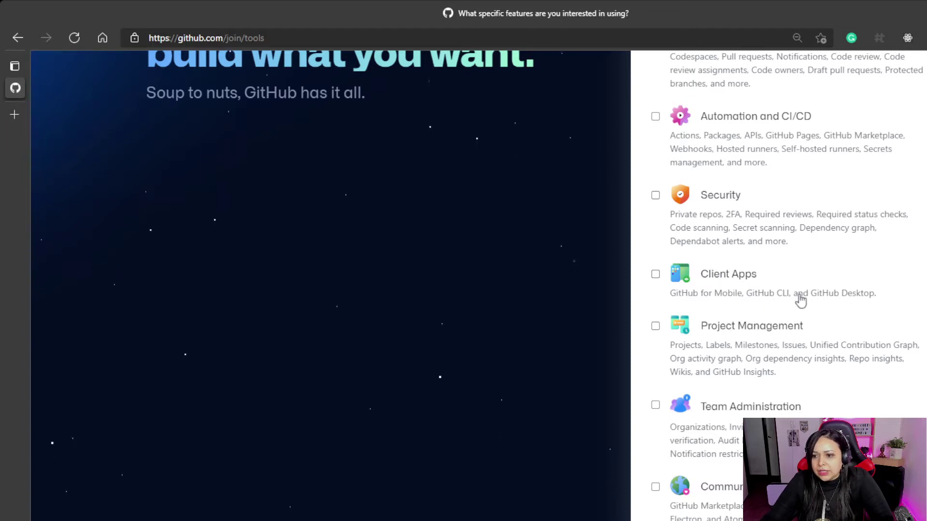
{"action": "left_click", "coordinate": [655, 274]}
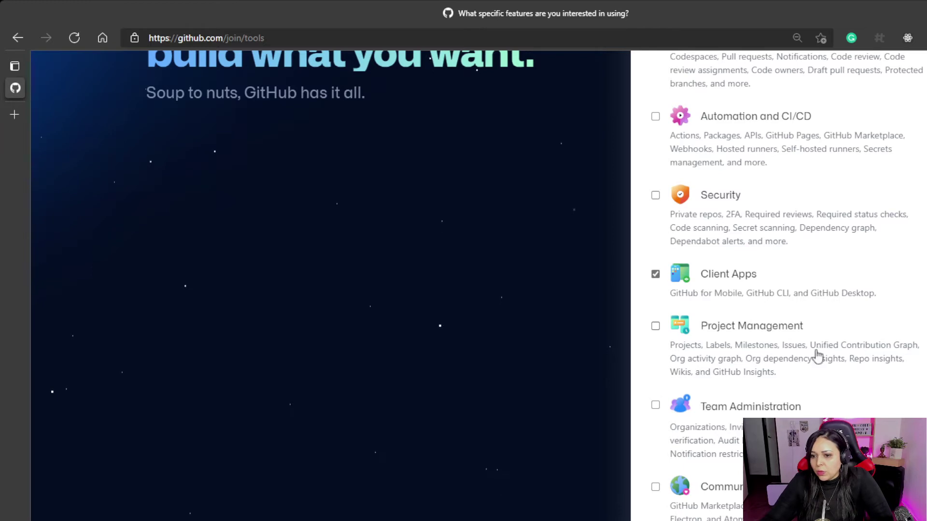
{"action": "left_click", "coordinate": [655, 326]}
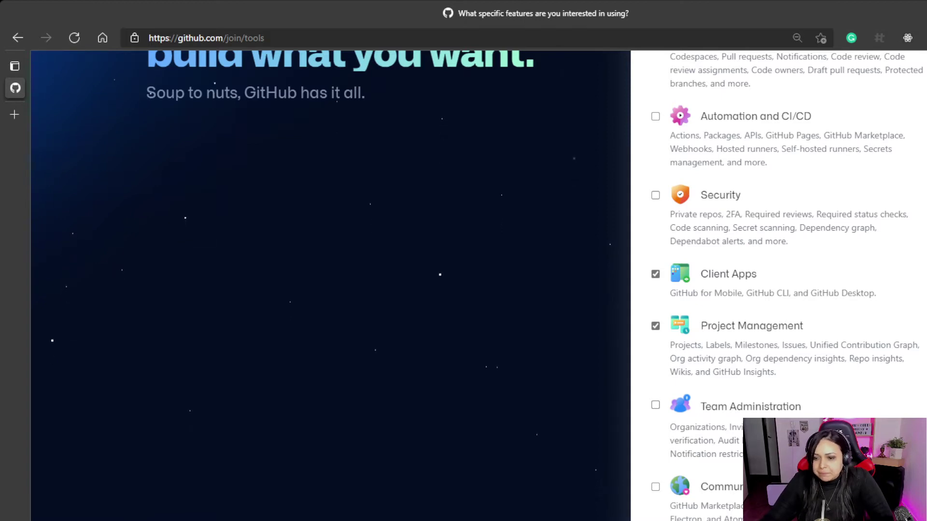
{"action": "left_click", "coordinate": [703, 413]}
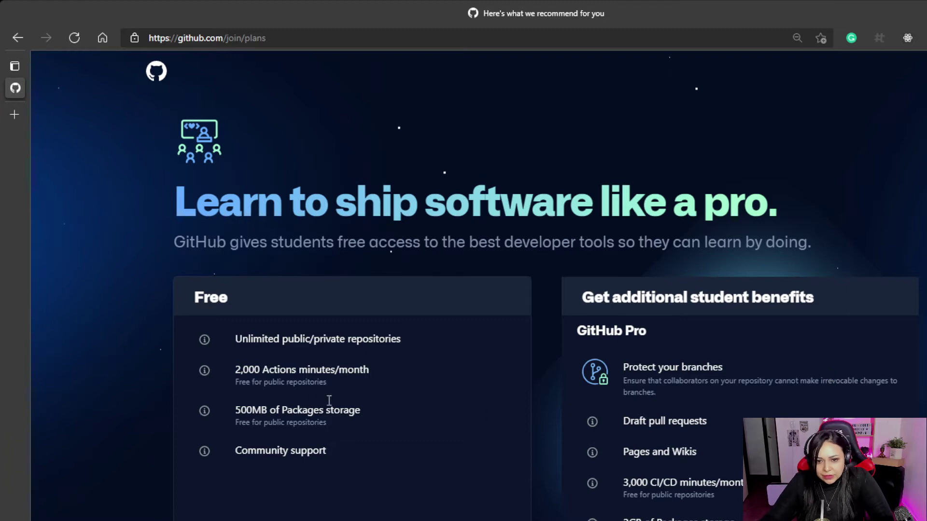
Scroll through the student plan recommendations page on the way to the dashboard
{"action": "scroll", "coordinate": [278, 321], "scroll_direction": "down", "scroll_amount": 4}
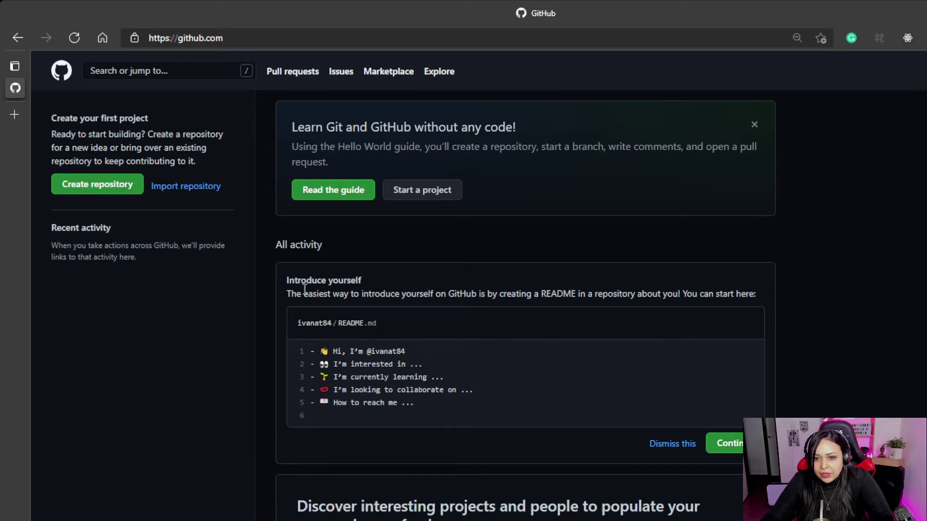
{"action": "left_click_drag", "start_coordinate": [341, 294], "coordinate": [742, 294]}
{"action": "scroll", "coordinate": [877, 362], "scroll_direction": "down", "scroll_amount": 1}
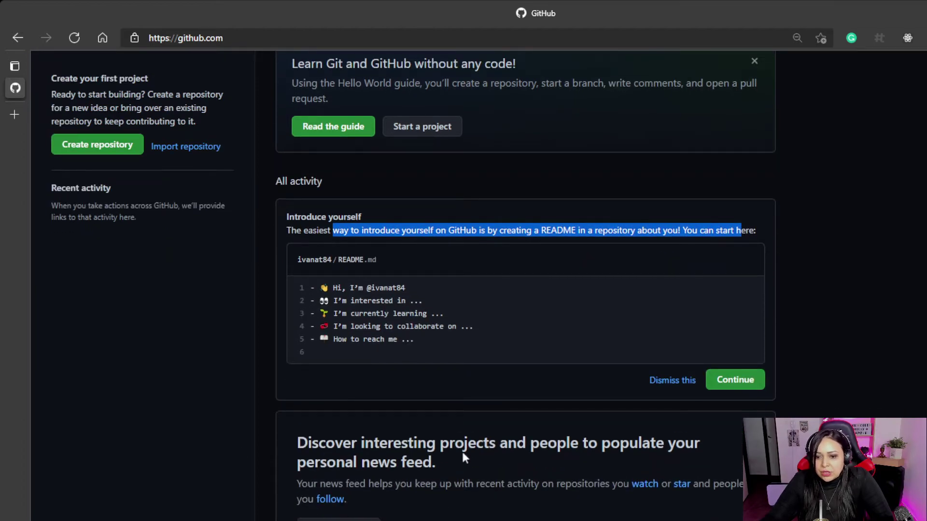
{"action": "scroll", "coordinate": [526, 290], "scroll_direction": "up", "scroll_amount": 1}
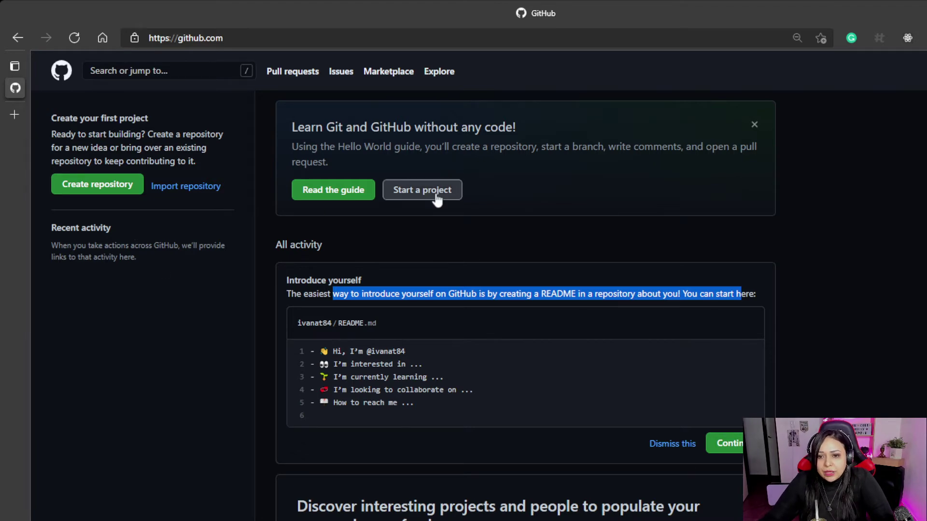
Open the Hello World guide, read down through it, and return to its top
{"action": "left_click", "coordinate": [319, 190]}
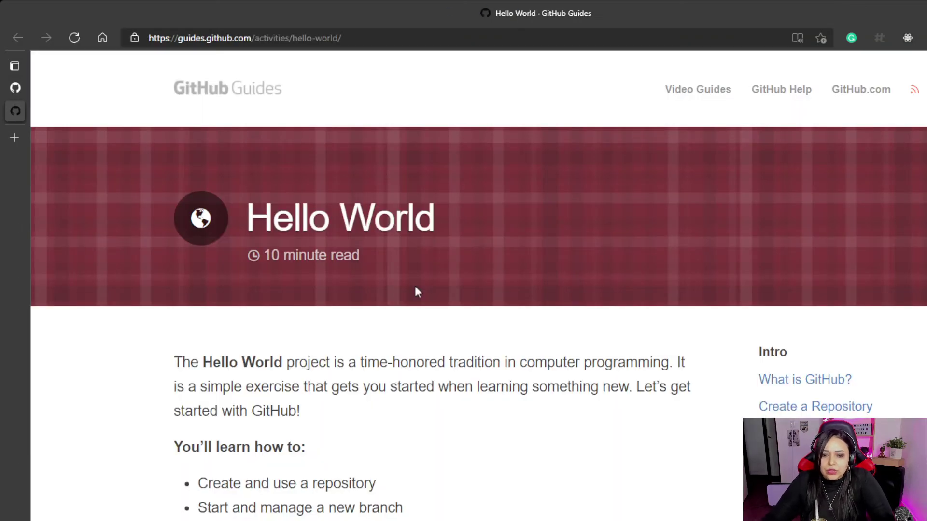
{"action": "scroll", "coordinate": [619, 471], "scroll_direction": "down", "scroll_amount": 4}
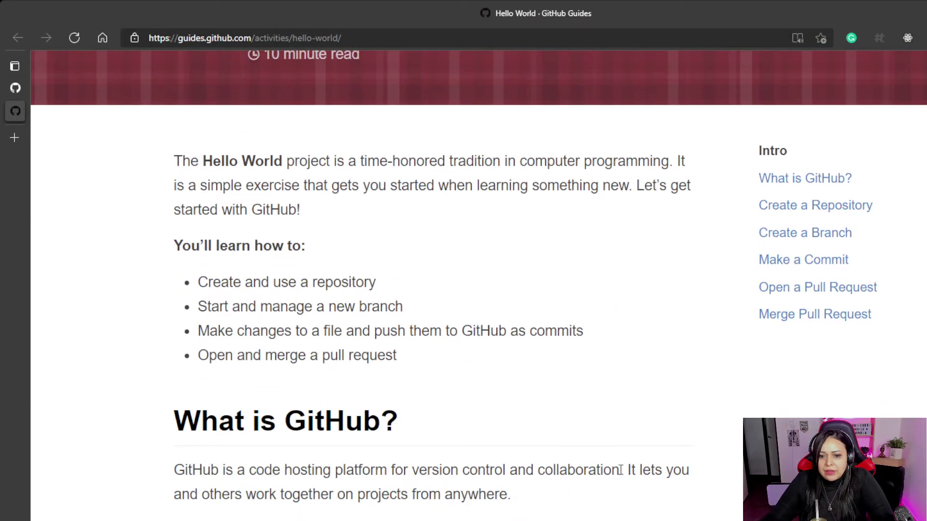
{"action": "scroll", "coordinate": [621, 470], "scroll_direction": "down", "scroll_amount": 4}
{"action": "scroll", "coordinate": [488, 263], "scroll_direction": "down", "scroll_amount": 8}
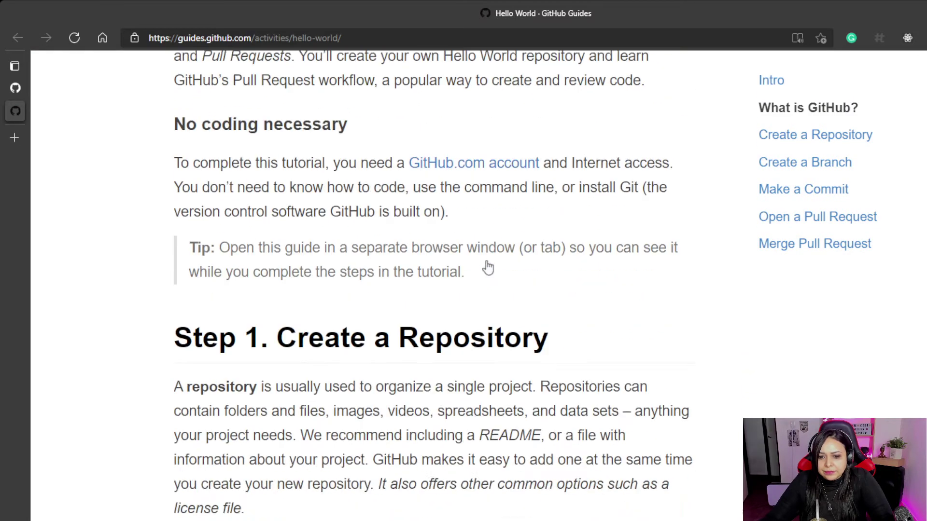
{"action": "scroll", "coordinate": [487, 268], "scroll_direction": "down", "scroll_amount": 12}
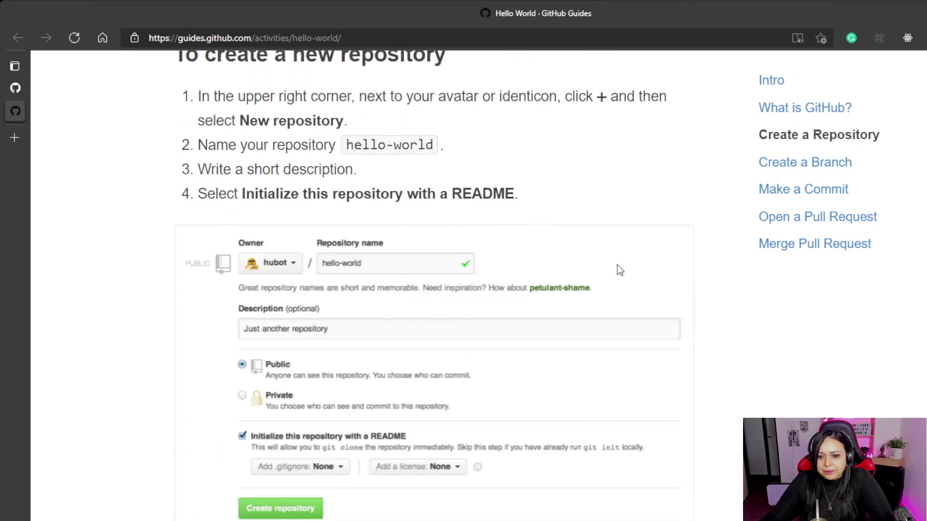
{"action": "scroll", "coordinate": [620, 269], "scroll_direction": "down", "scroll_amount": 14}
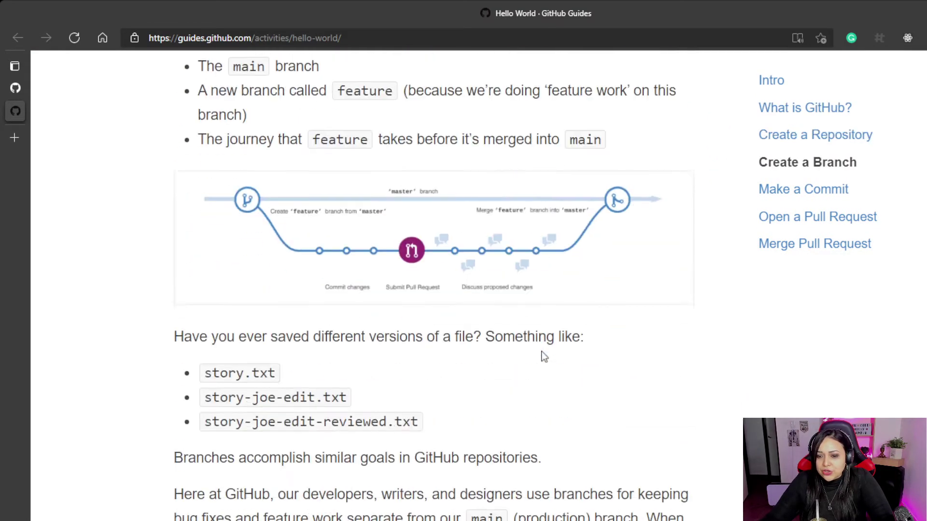
{"action": "scroll", "coordinate": [544, 358], "scroll_direction": "down", "scroll_amount": 10}
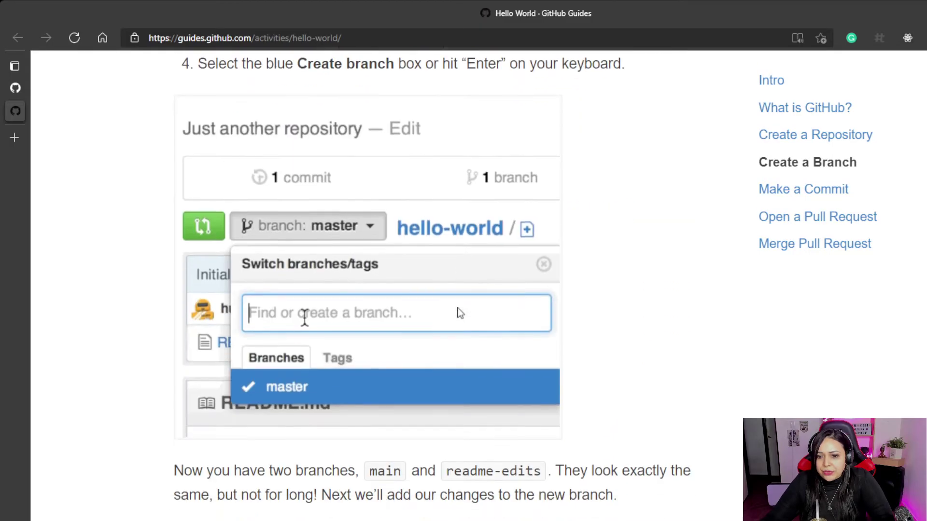
{"action": "scroll", "coordinate": [458, 312], "scroll_direction": "down", "scroll_amount": 6}
{"action": "key", "text": "Home"}
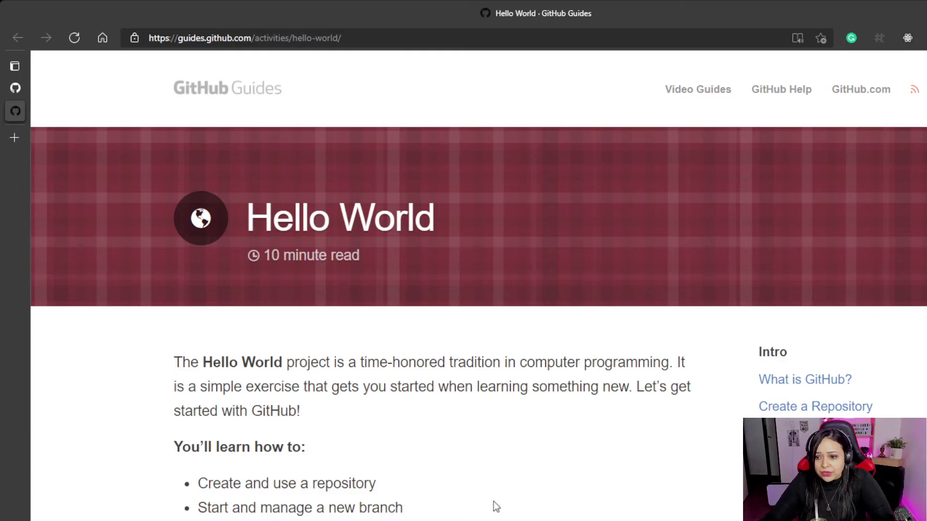
Jump to the guide's Create a Repository section and highlight its heading and step 1
{"action": "scroll", "coordinate": [494, 502], "scroll_direction": "down", "scroll_amount": 4}
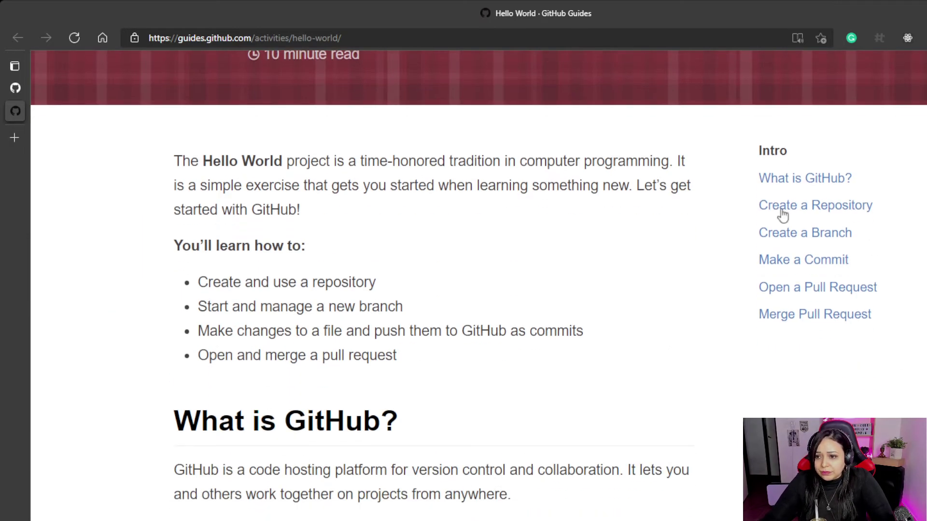
{"action": "left_click", "coordinate": [791, 209]}
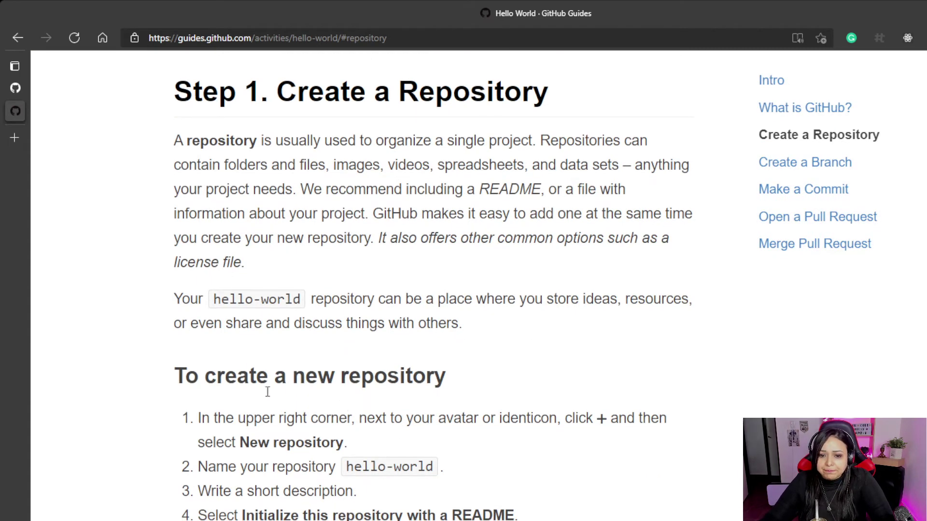
{"action": "left_click_drag", "start_coordinate": [217, 372], "coordinate": [397, 395]}
{"action": "left_click_drag", "start_coordinate": [254, 418], "coordinate": [565, 420]}
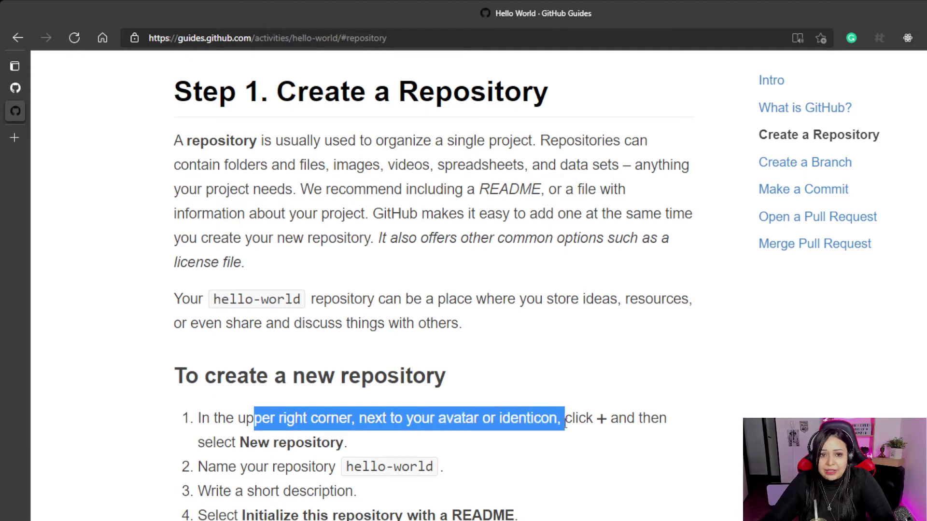
Compare with the dashboard, then highlight the New repository and README initialization steps
{"action": "left_click", "coordinate": [21, 87]}
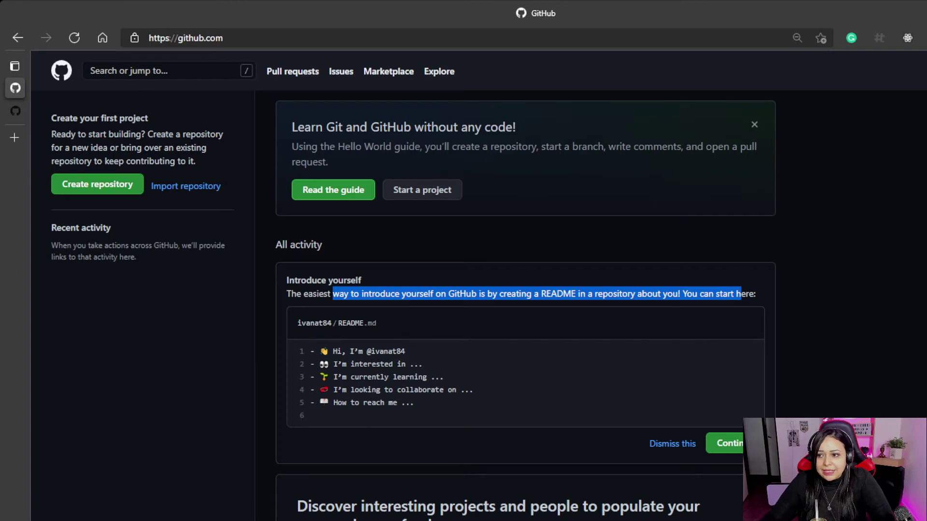
{"action": "left_click", "coordinate": [15, 111]}
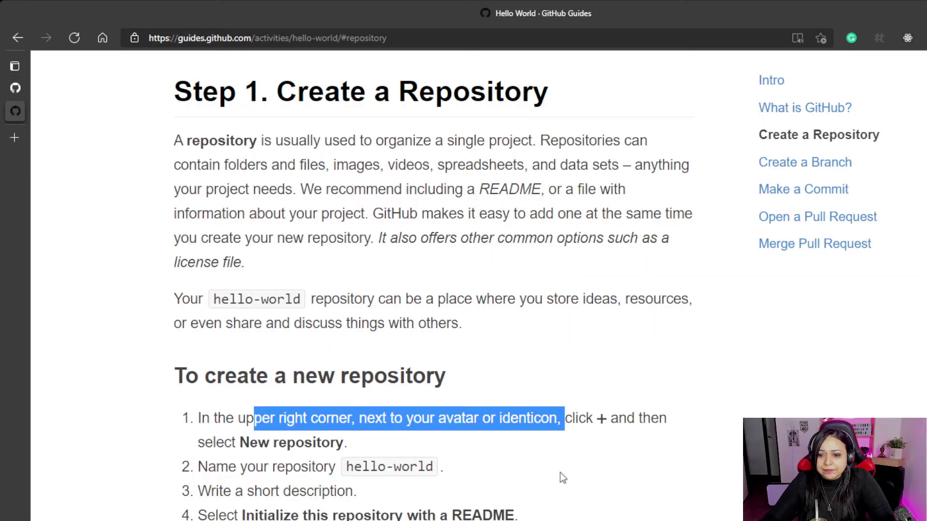
{"action": "left_click", "coordinate": [657, 419]}
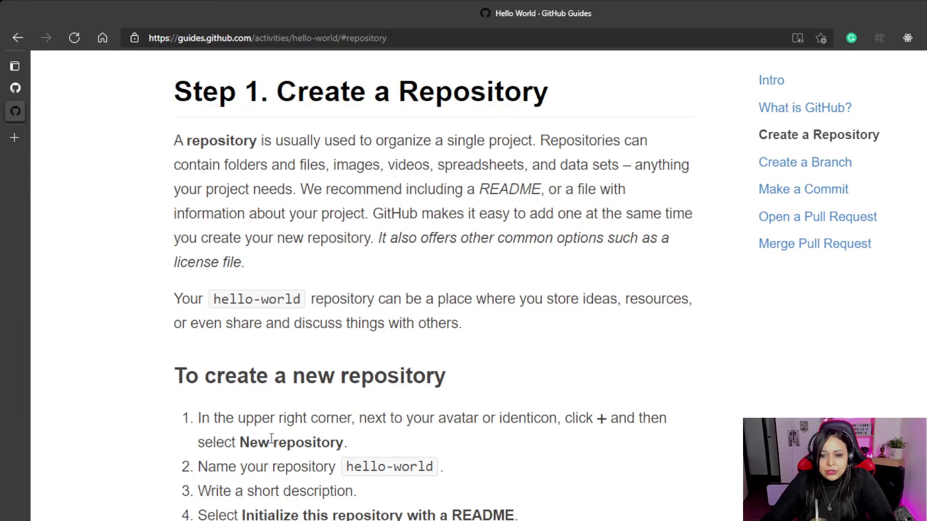
{"action": "left_click_drag", "start_coordinate": [270, 442], "coordinate": [321, 443]}
{"action": "scroll", "coordinate": [389, 471], "scroll_direction": "down", "scroll_amount": 4}
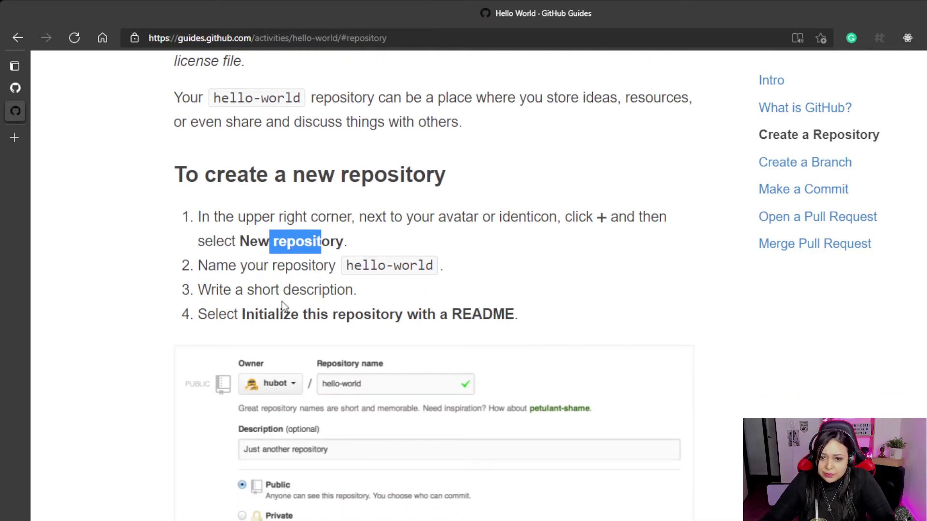
{"action": "left_click_drag", "start_coordinate": [330, 317], "coordinate": [519, 318]}
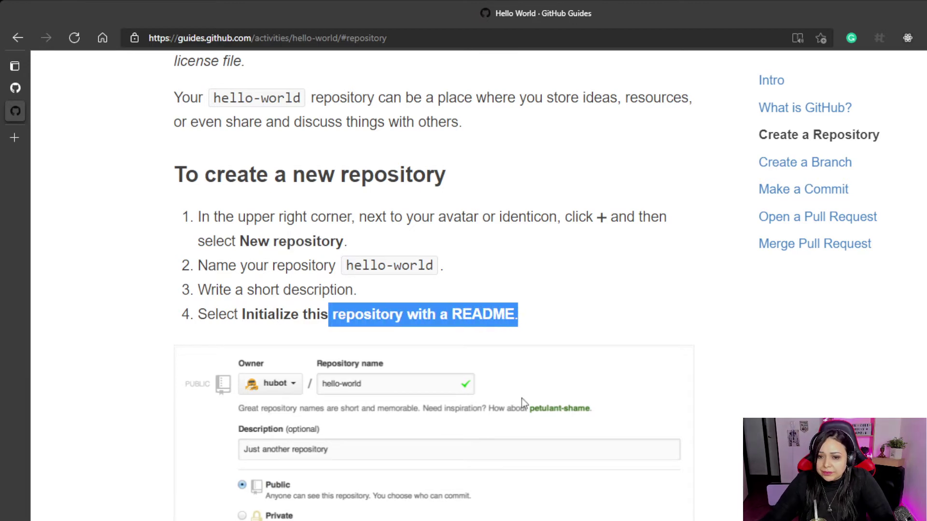
{"action": "scroll", "coordinate": [521, 398], "scroll_direction": "down", "scroll_amount": 4}
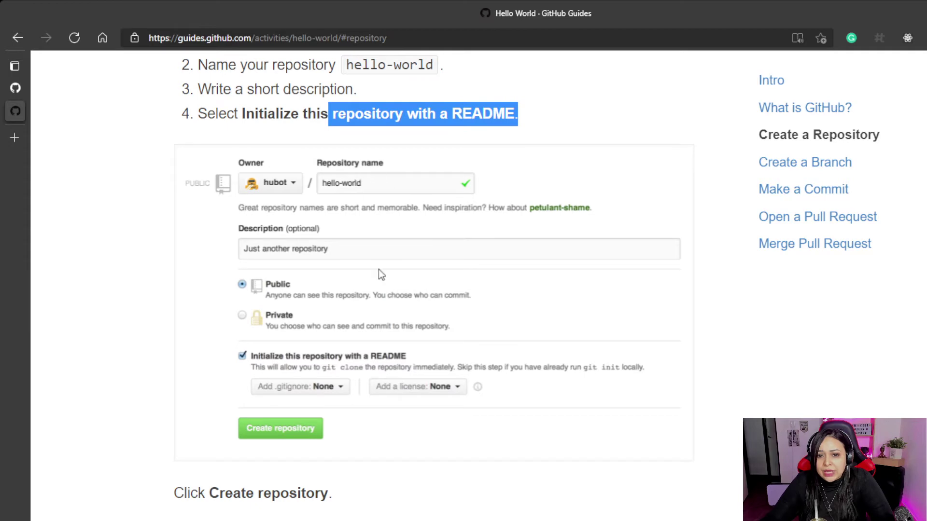
{"action": "left_click", "coordinate": [16, 88]}
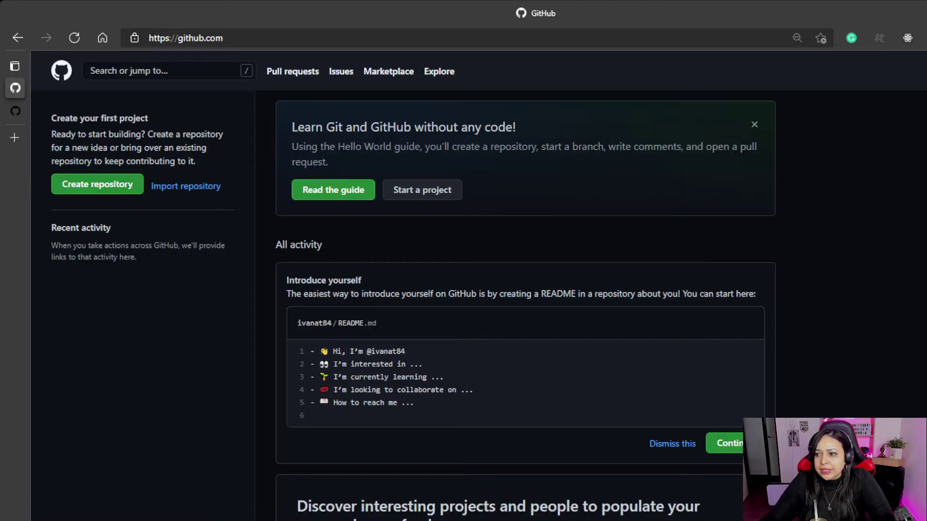
Choose New repository from the + menu at the top right of the dashboard
{"action": "left_click", "coordinate": [926, 71]}
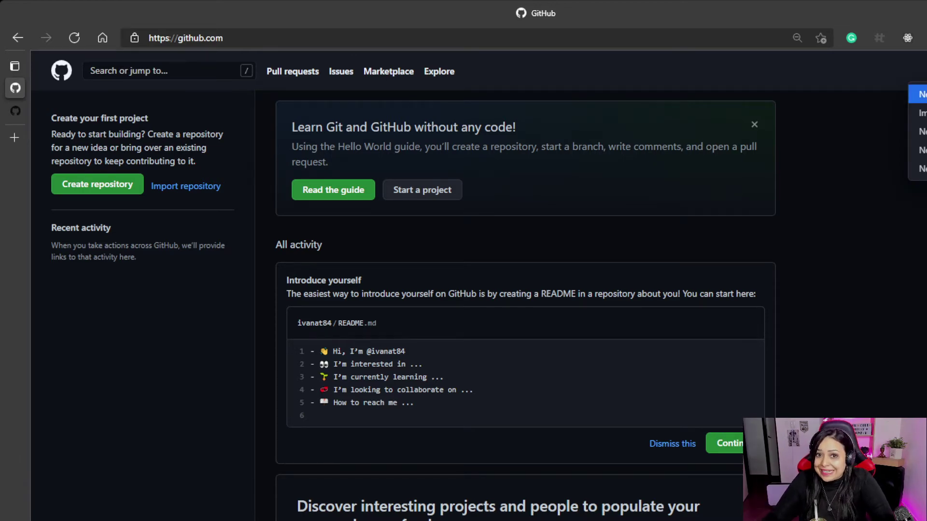
{"action": "left_click", "coordinate": [922, 94]}
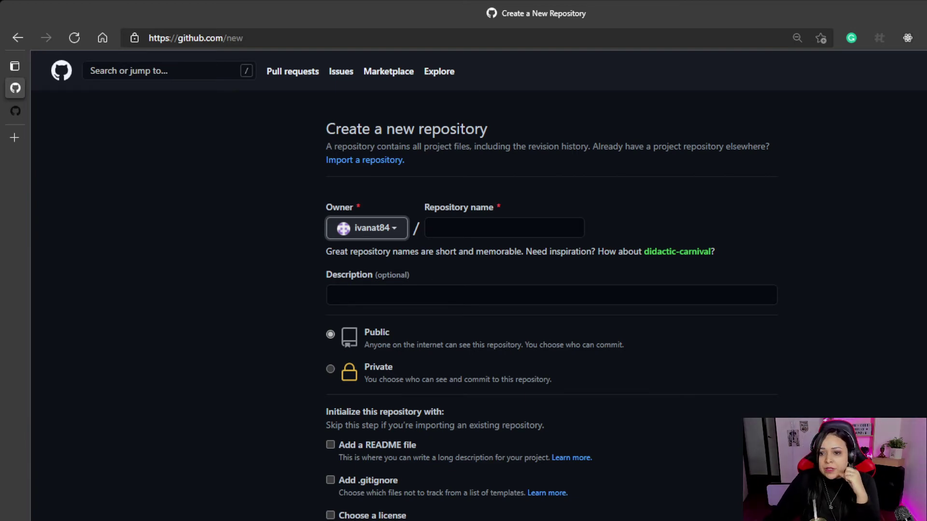
Name the repository 'hello-world' and enter the description 'This is our first hello world'
{"action": "left_click", "coordinate": [494, 234]}
{"action": "type", "text": "hello"}
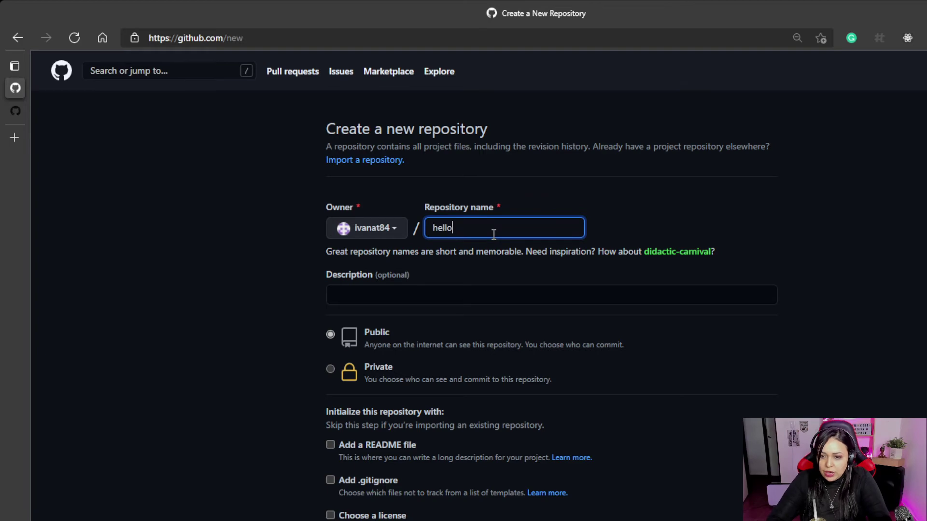
{"action": "type", "text": "-world"}
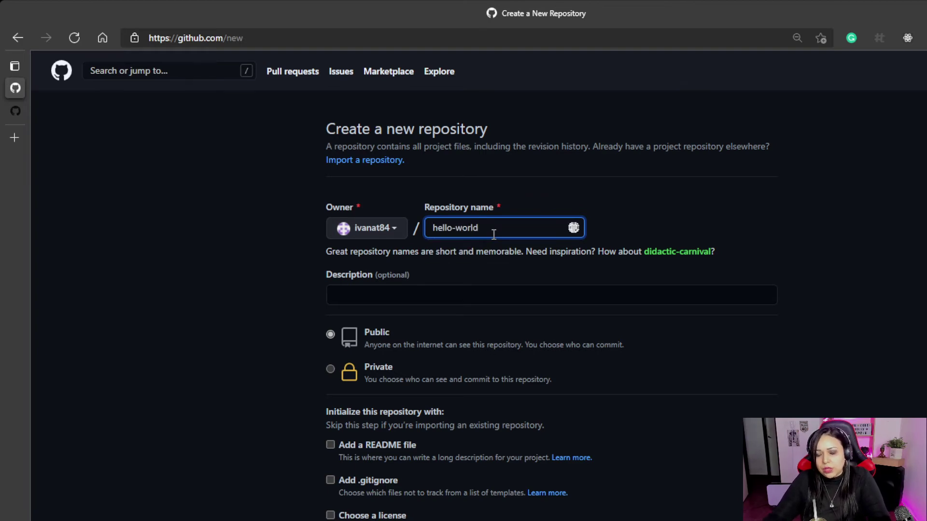
{"action": "left_click", "coordinate": [658, 221]}
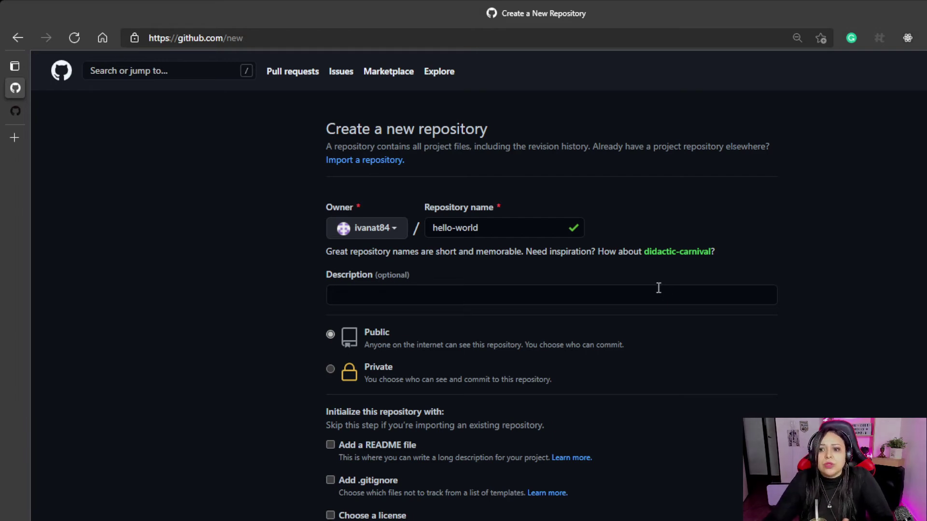
{"action": "left_click", "coordinate": [659, 289]}
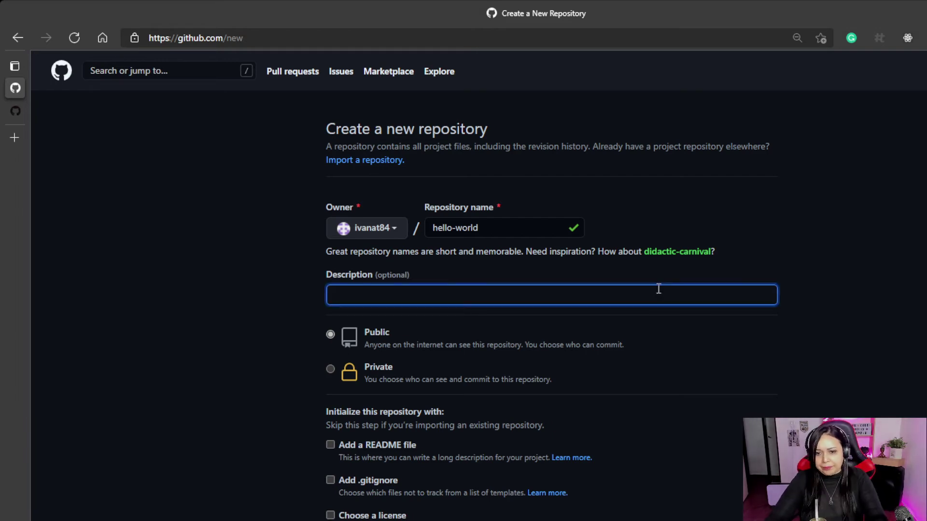
{"action": "type", "text": "T"}
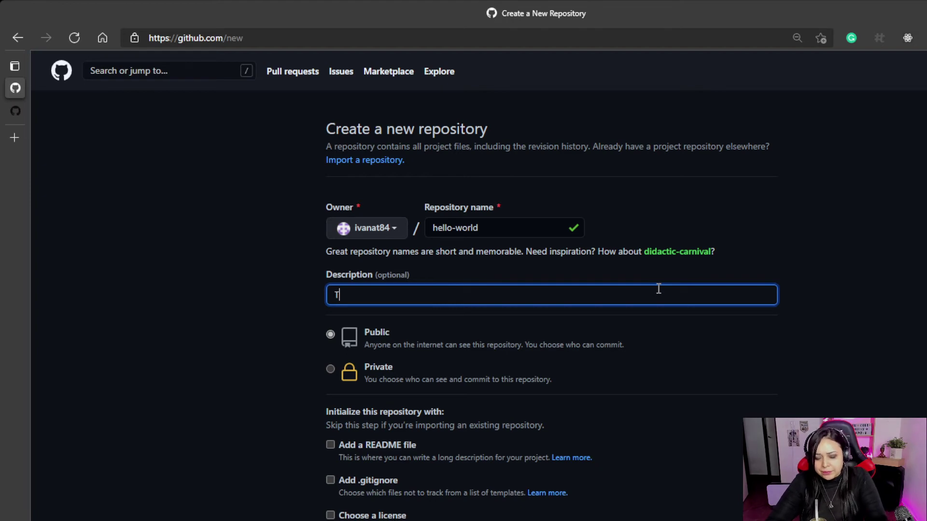
{"action": "type", "text": "his is our firs"}
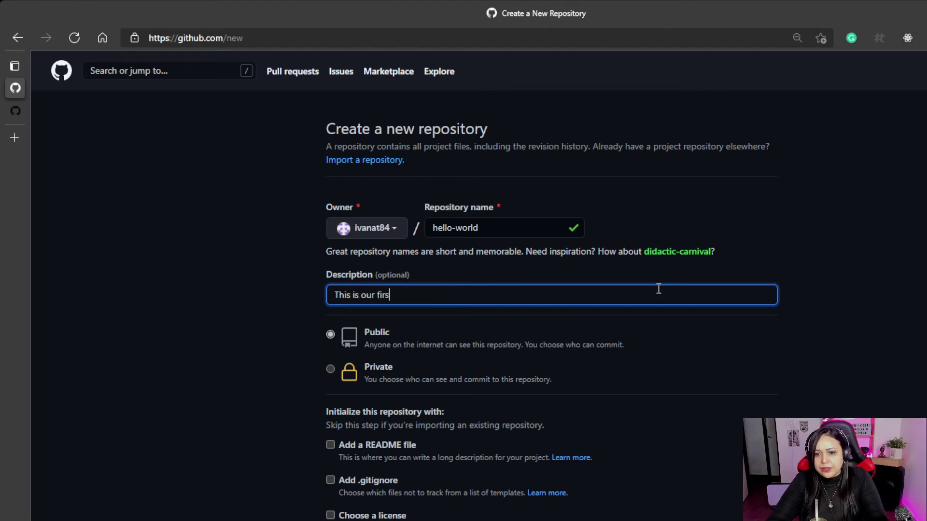
{"action": "type", "text": "t hello world"}
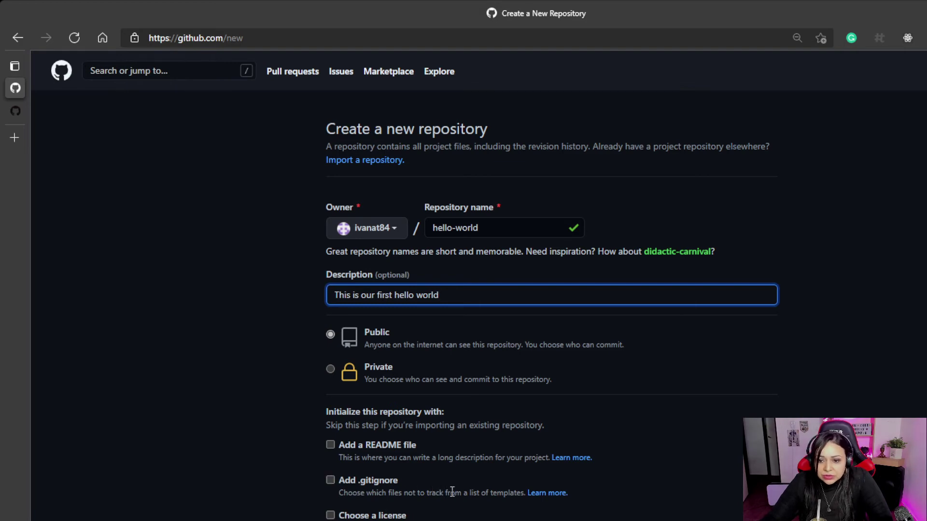
Include a README file and create the public hello-world repository
{"action": "left_click", "coordinate": [331, 446]}
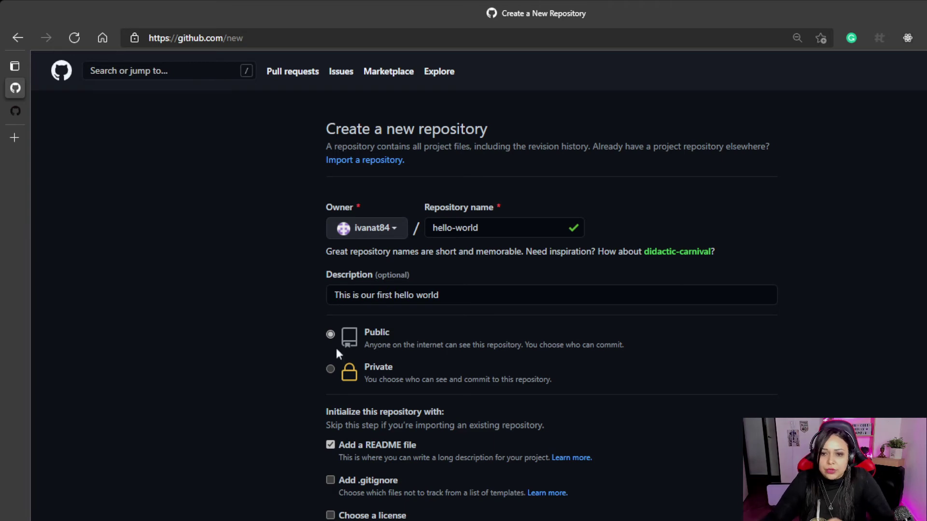
{"action": "key", "text": "F5"}
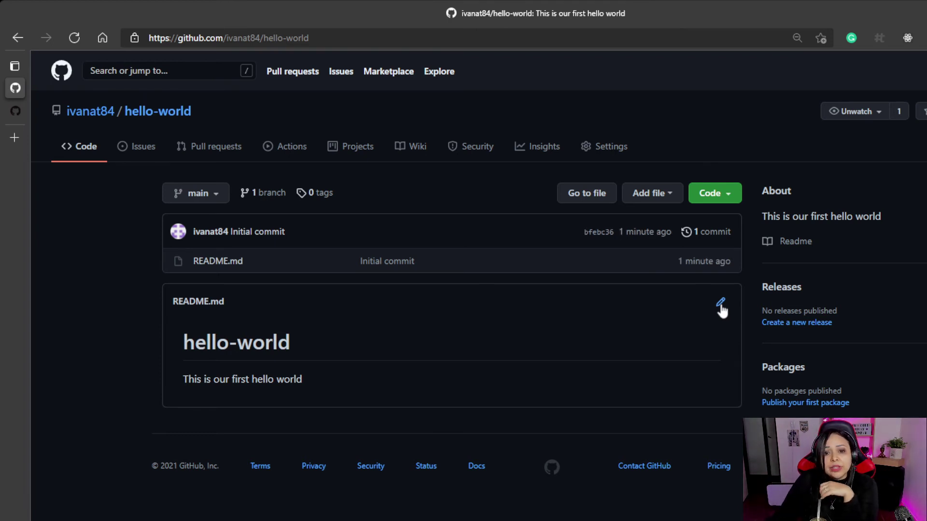
Inspect the branch and Add file dropdowns, then view the empty Issues page
{"action": "left_click", "coordinate": [200, 201]}
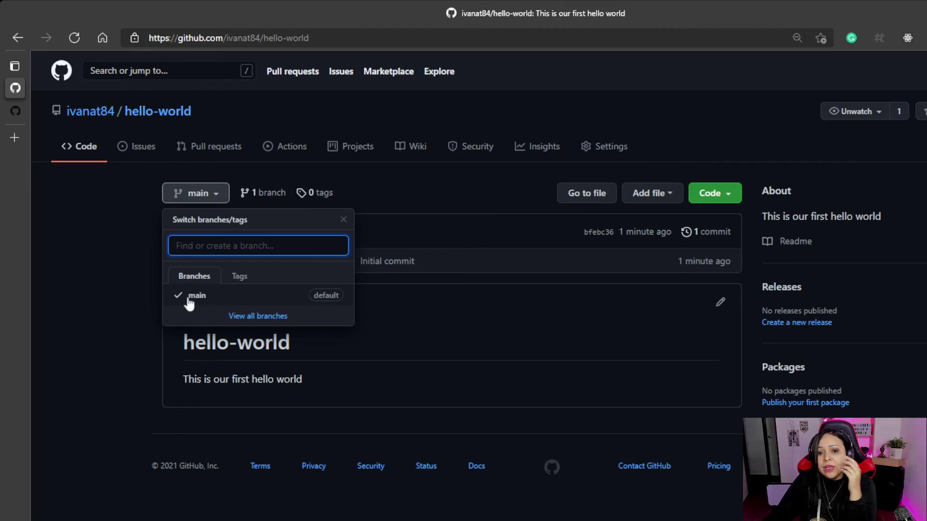
{"action": "left_click", "coordinate": [135, 325]}
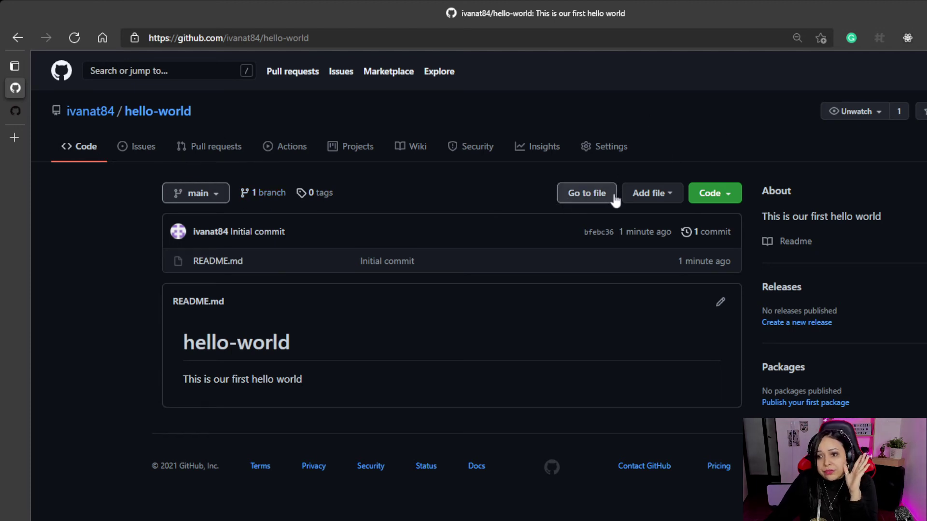
{"action": "left_click", "coordinate": [644, 195]}
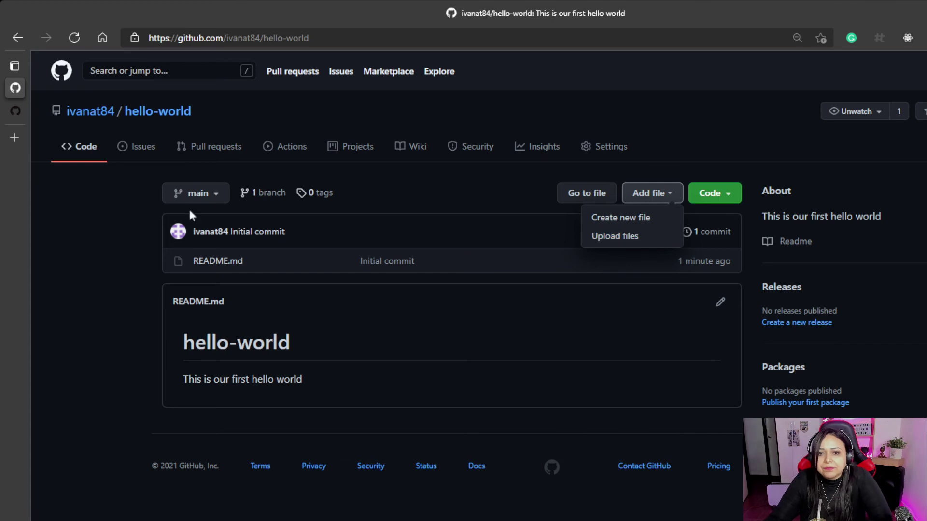
{"action": "left_click", "coordinate": [124, 226]}
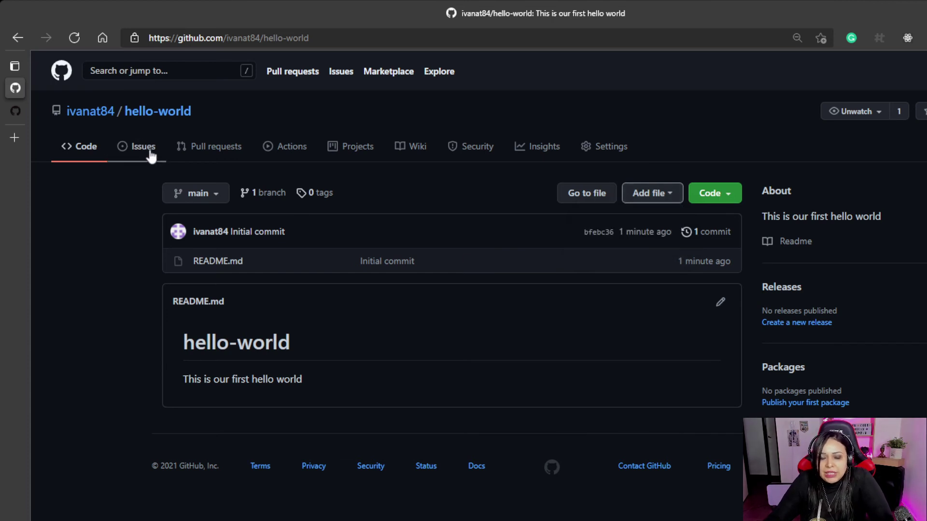
{"action": "left_click", "coordinate": [145, 148]}
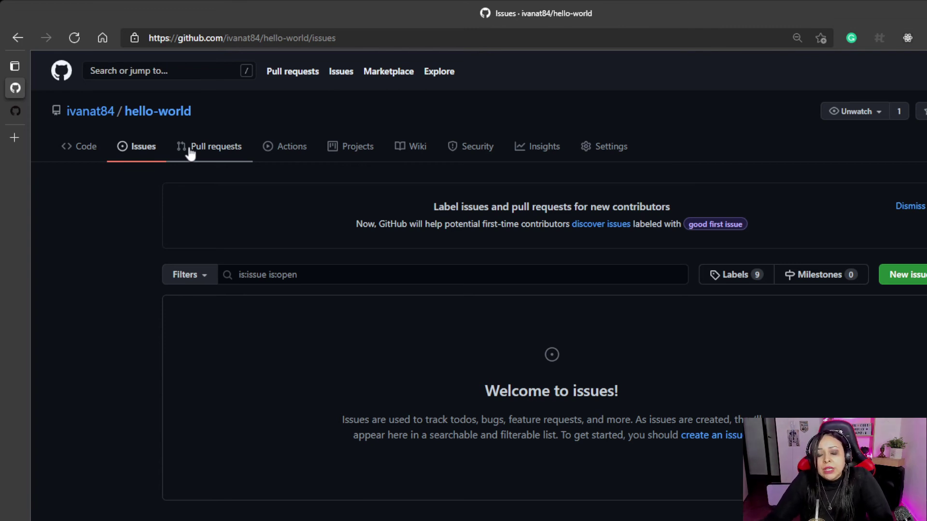
Visit the Pull requests, Actions, Projects, Wiki, Security and Insights tabs, ending on Settings
{"action": "left_click", "coordinate": [191, 152]}
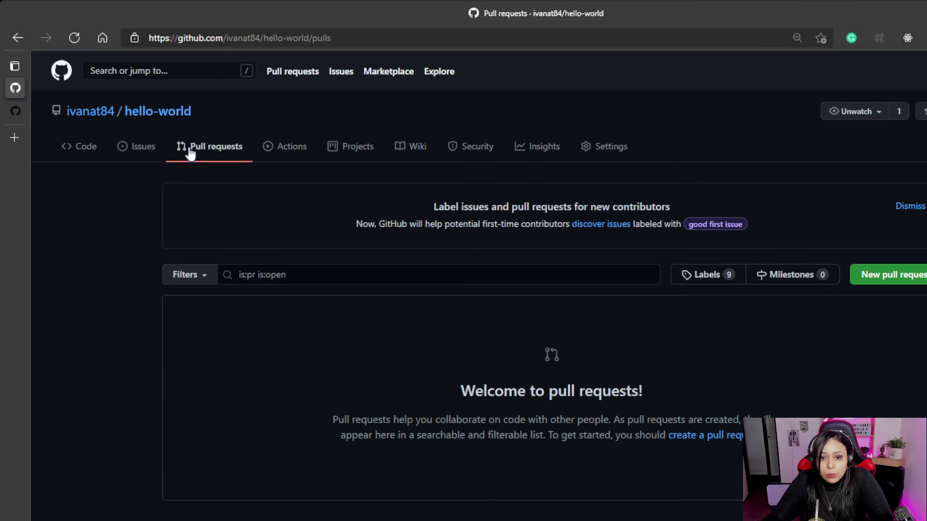
{"action": "left_click", "coordinate": [282, 158]}
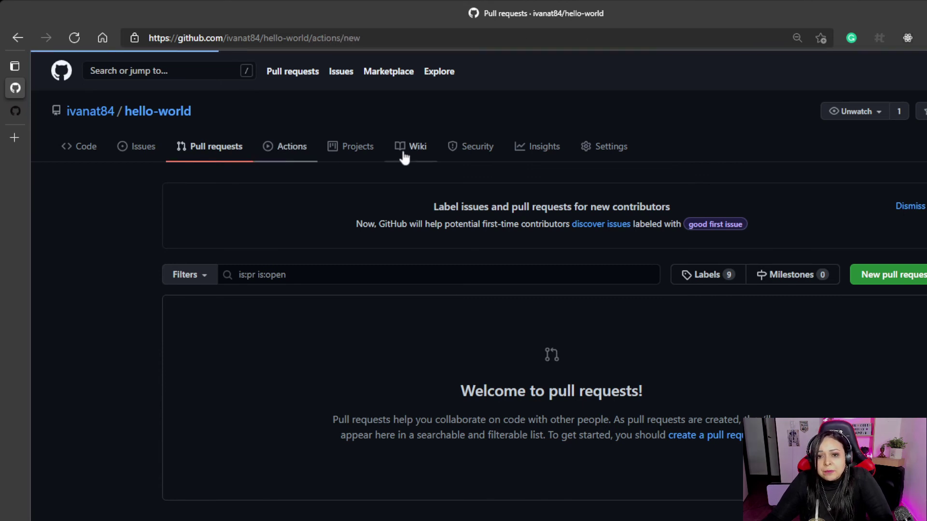
{"action": "left_click", "coordinate": [366, 150]}
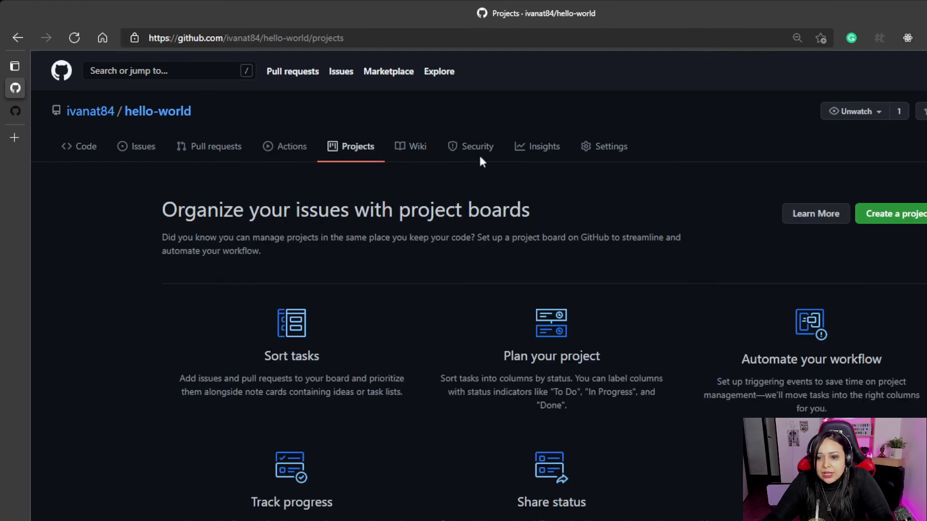
{"action": "left_click", "coordinate": [414, 147]}
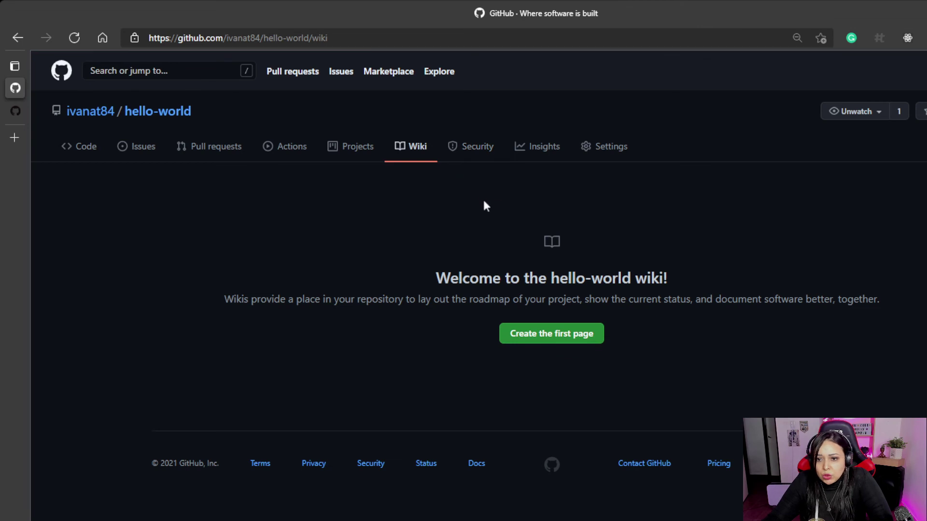
{"action": "left_click", "coordinate": [459, 147]}
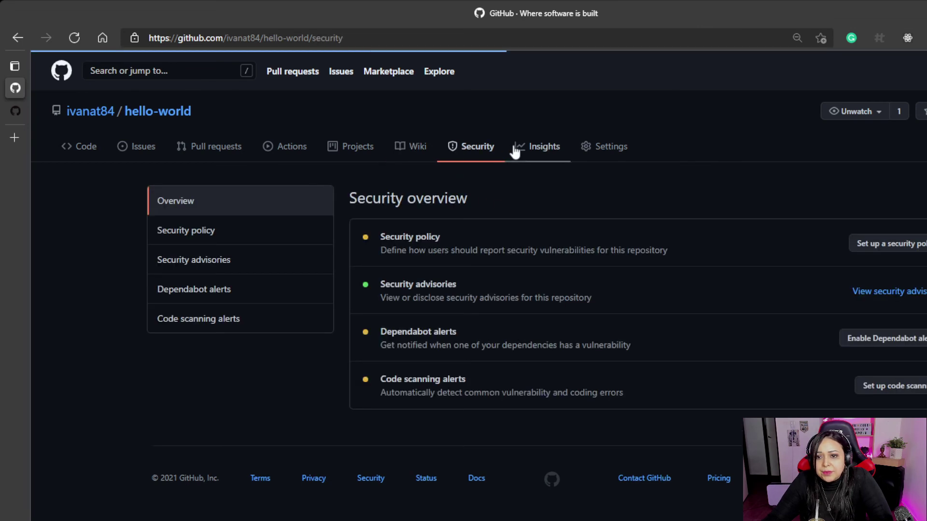
{"action": "left_click", "coordinate": [545, 152]}
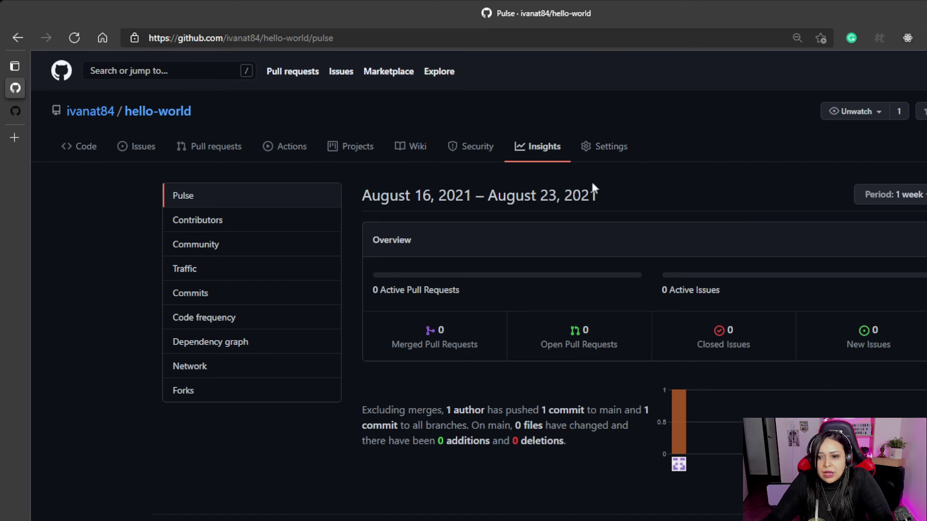
{"action": "left_click", "coordinate": [612, 146]}
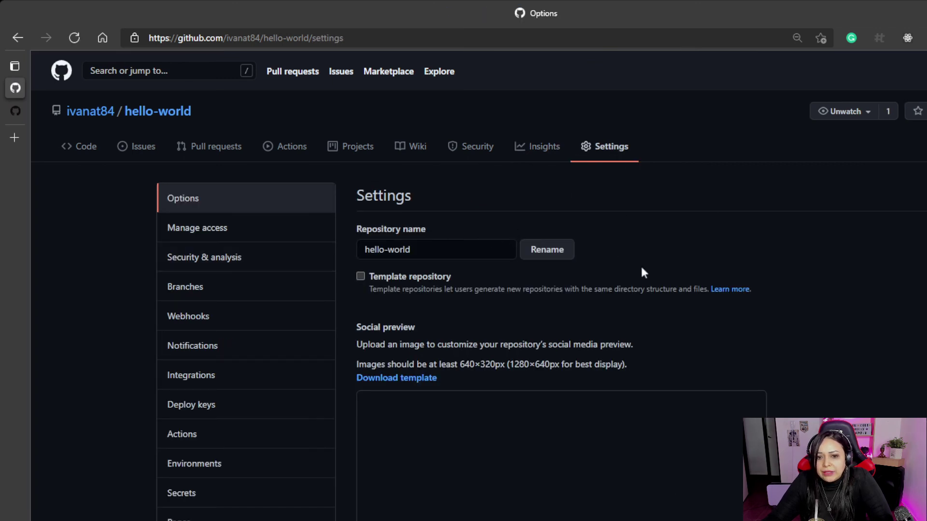
{"action": "scroll", "coordinate": [642, 290], "scroll_direction": "down", "scroll_amount": 20}
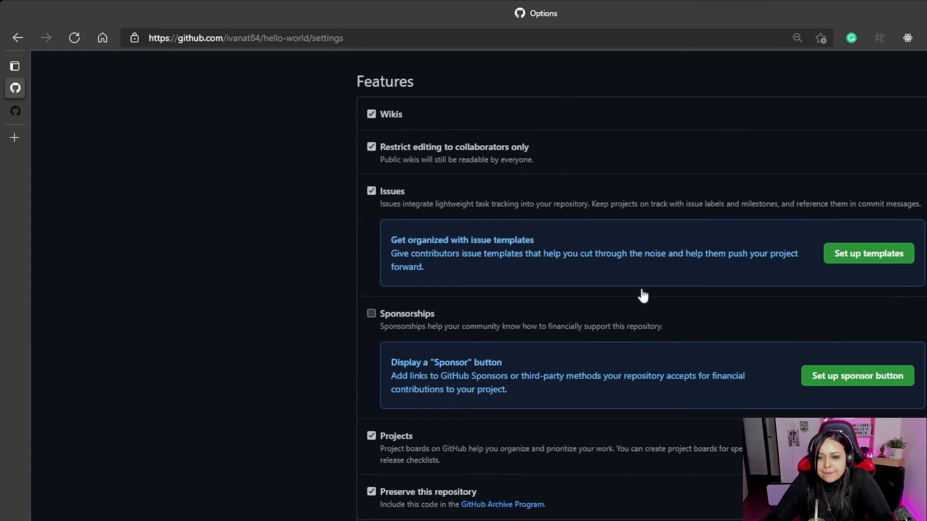
{"action": "scroll", "coordinate": [642, 293], "scroll_direction": "down", "scroll_amount": 5}
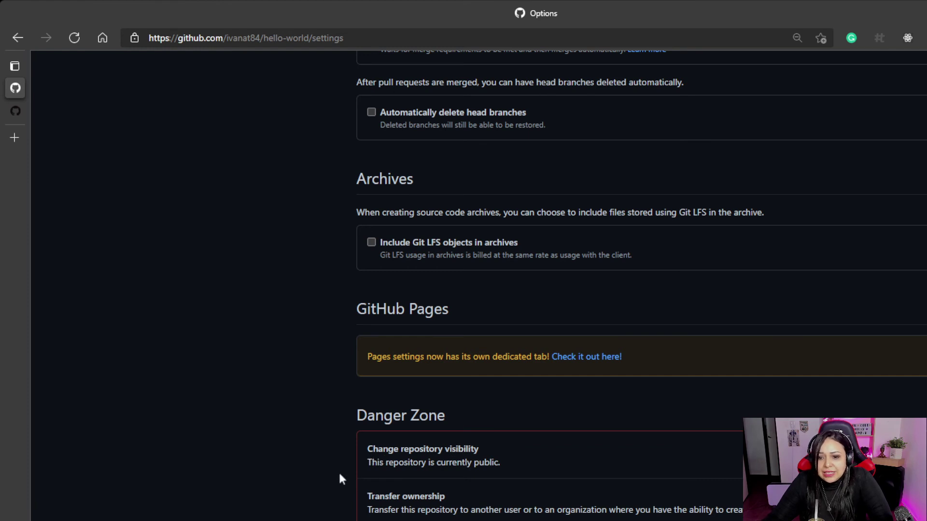
{"action": "double_click", "coordinate": [497, 459]}
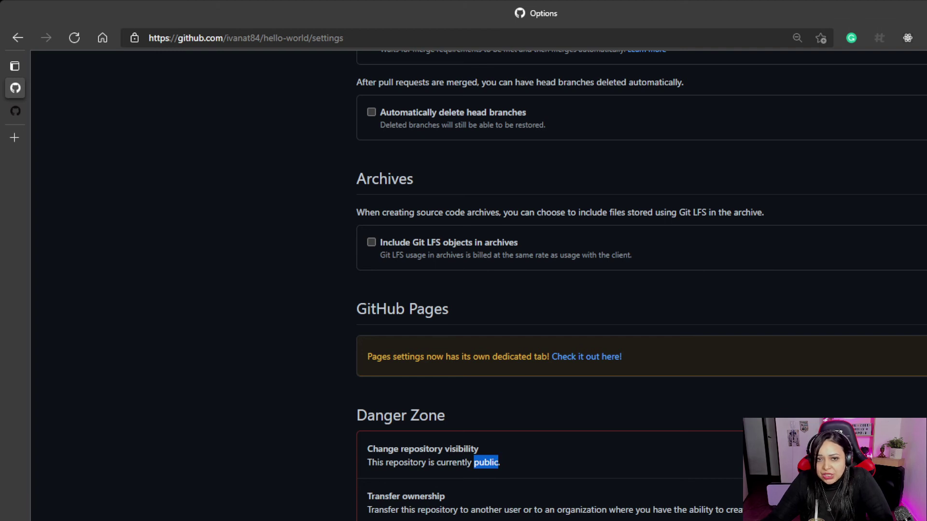
{"action": "left_click", "coordinate": [448, 504]}
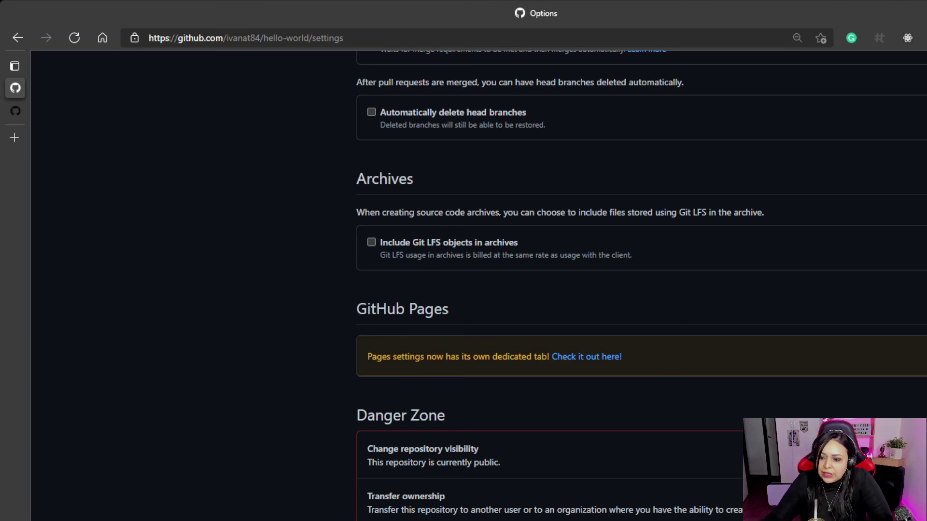
{"action": "scroll", "coordinate": [484, 448], "scroll_direction": "up", "scroll_amount": 20}
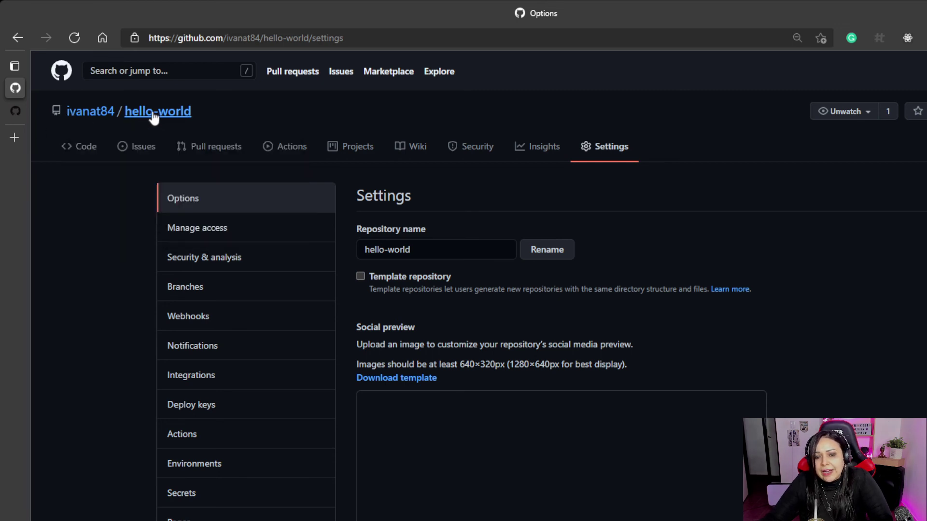
Go to the owner's profile and scroll through its popular repositories and contribution activity
{"action": "left_click", "coordinate": [90, 112]}
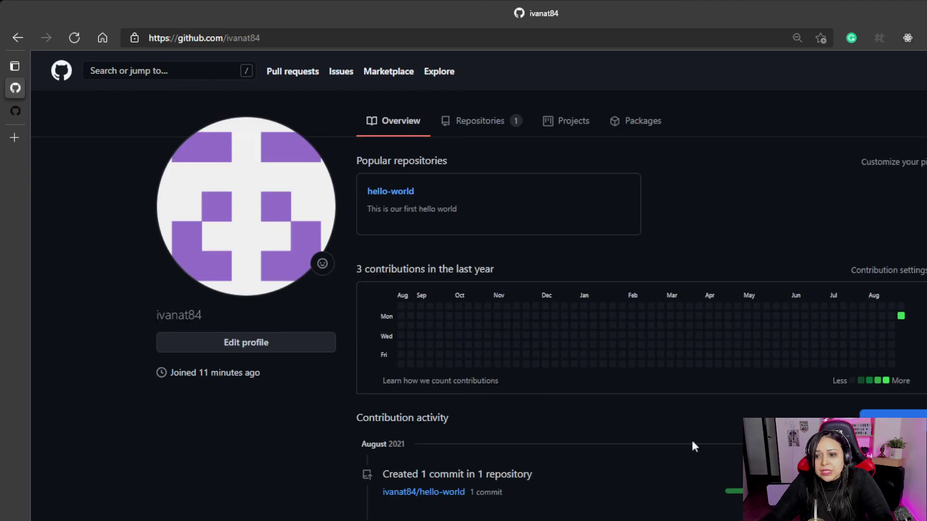
{"action": "scroll", "coordinate": [130, 438], "scroll_direction": "down", "scroll_amount": 4}
{"action": "scroll", "coordinate": [540, 285], "scroll_direction": "down", "scroll_amount": 6}
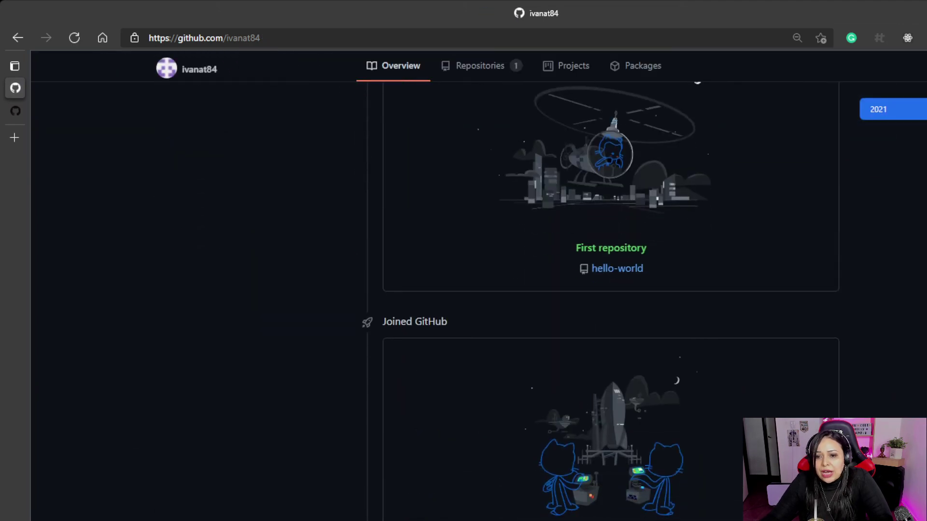
{"action": "scroll", "coordinate": [541, 285], "scroll_direction": "up", "scroll_amount": 8}
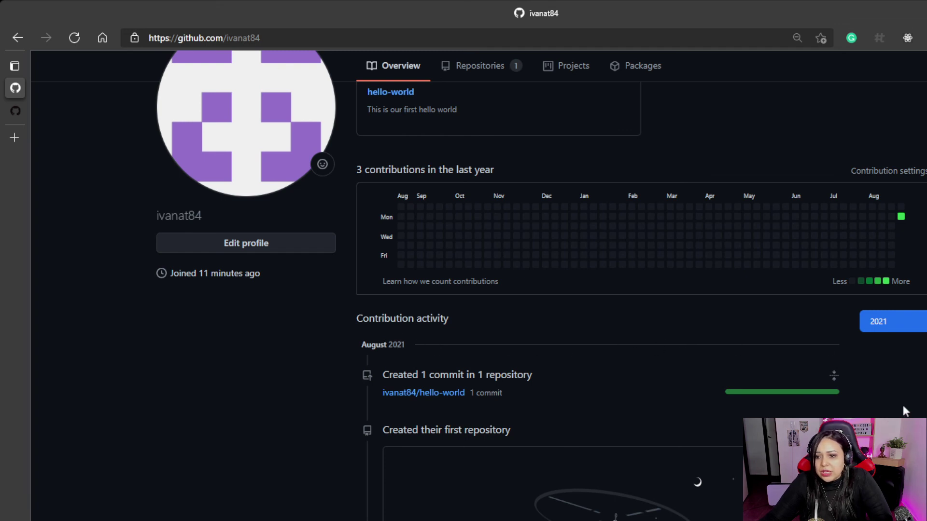
{"action": "scroll", "coordinate": [905, 410], "scroll_direction": "up", "scroll_amount": 2}
{"action": "mouse_move", "coordinate": [902, 317]}
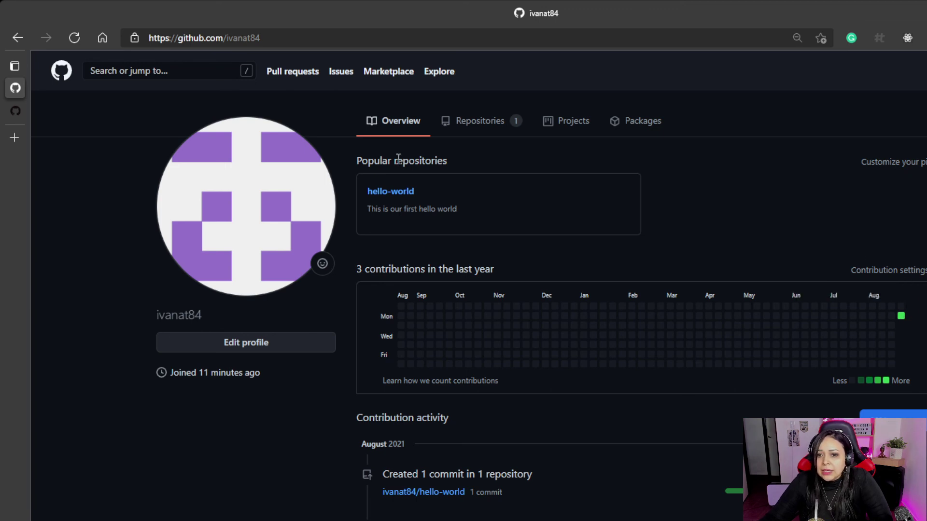
Show the profile's Repositories tab and reload it to see hello-world listed
{"action": "left_click", "coordinate": [510, 127]}
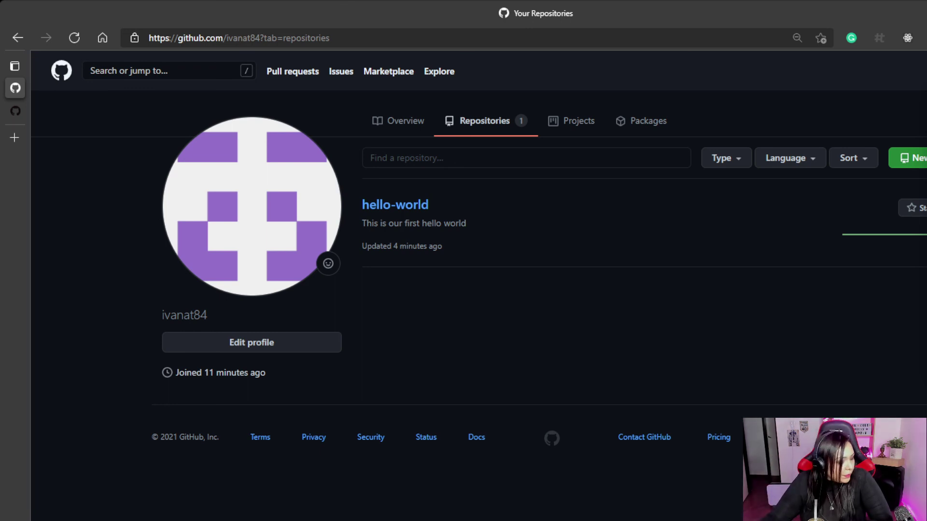
{"action": "key", "text": "F5"}
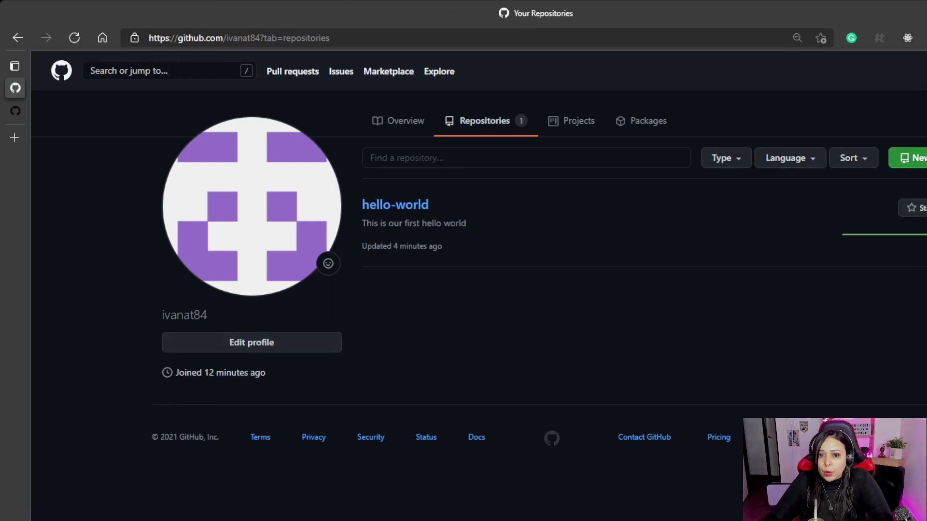